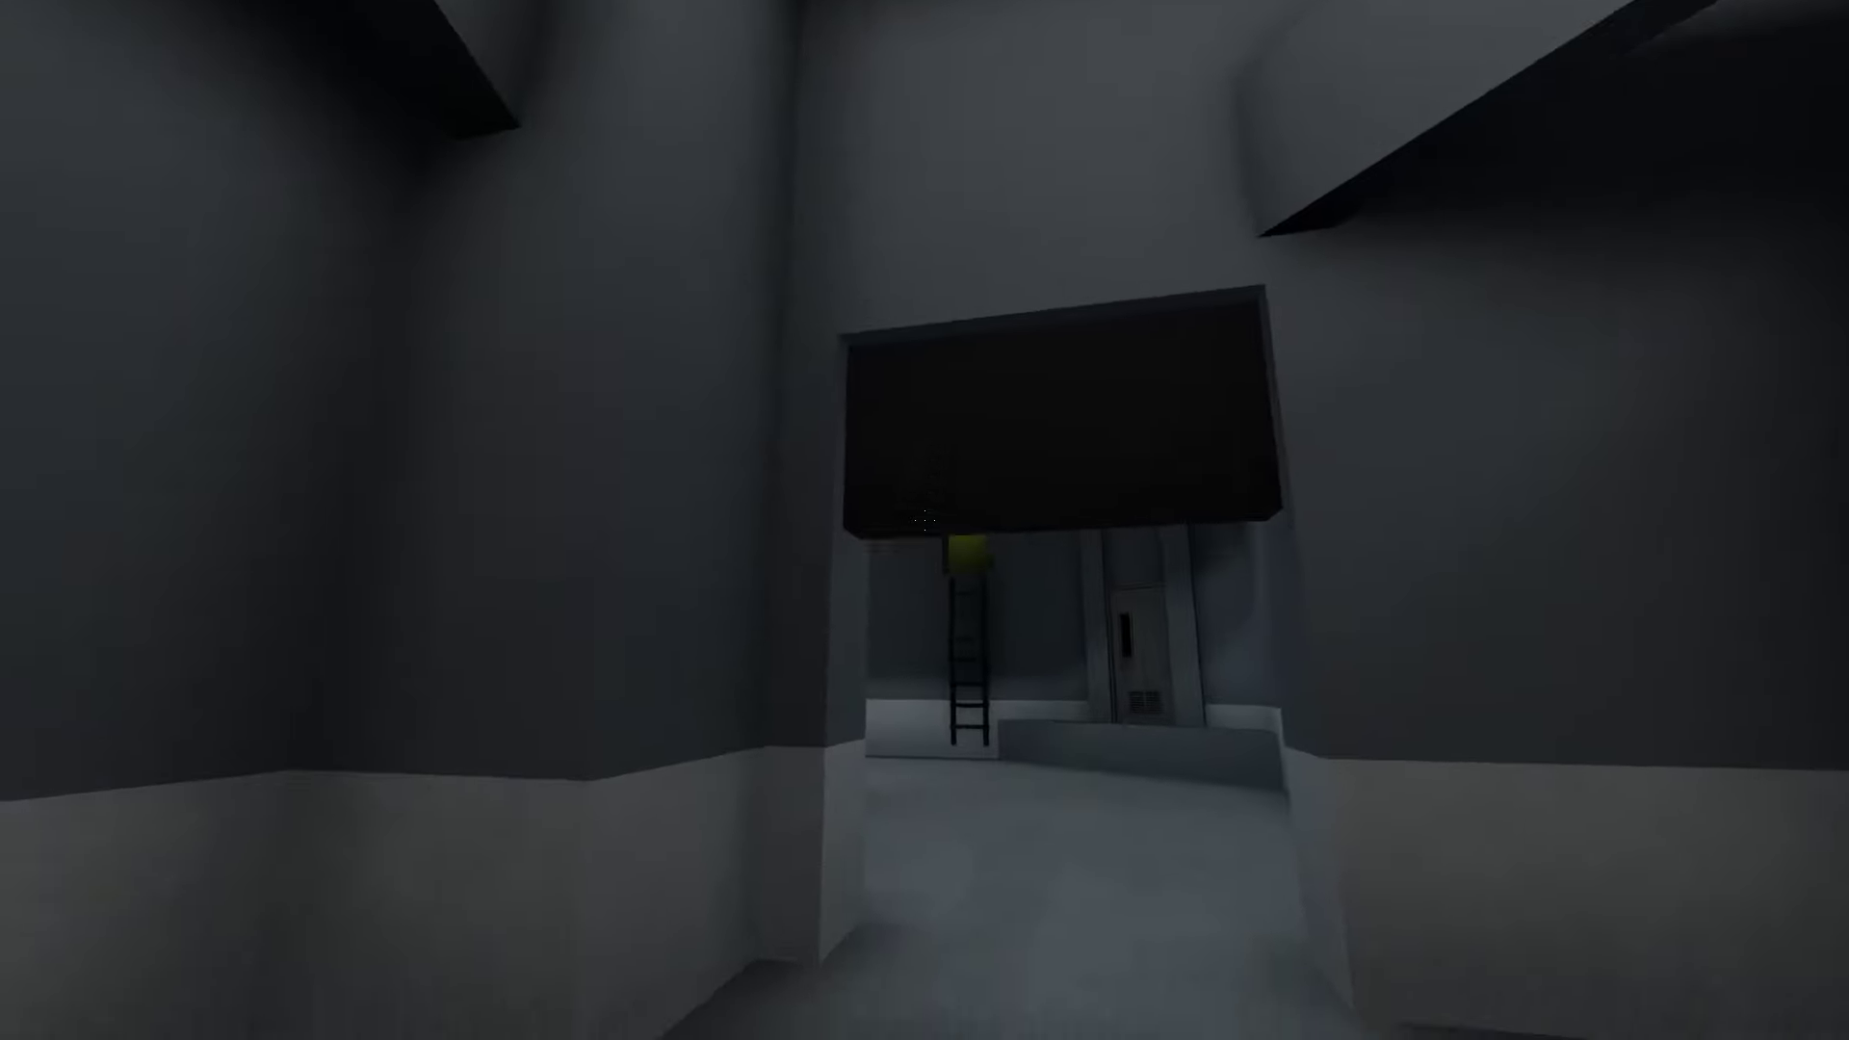
{"action": "key", "text": "w"}
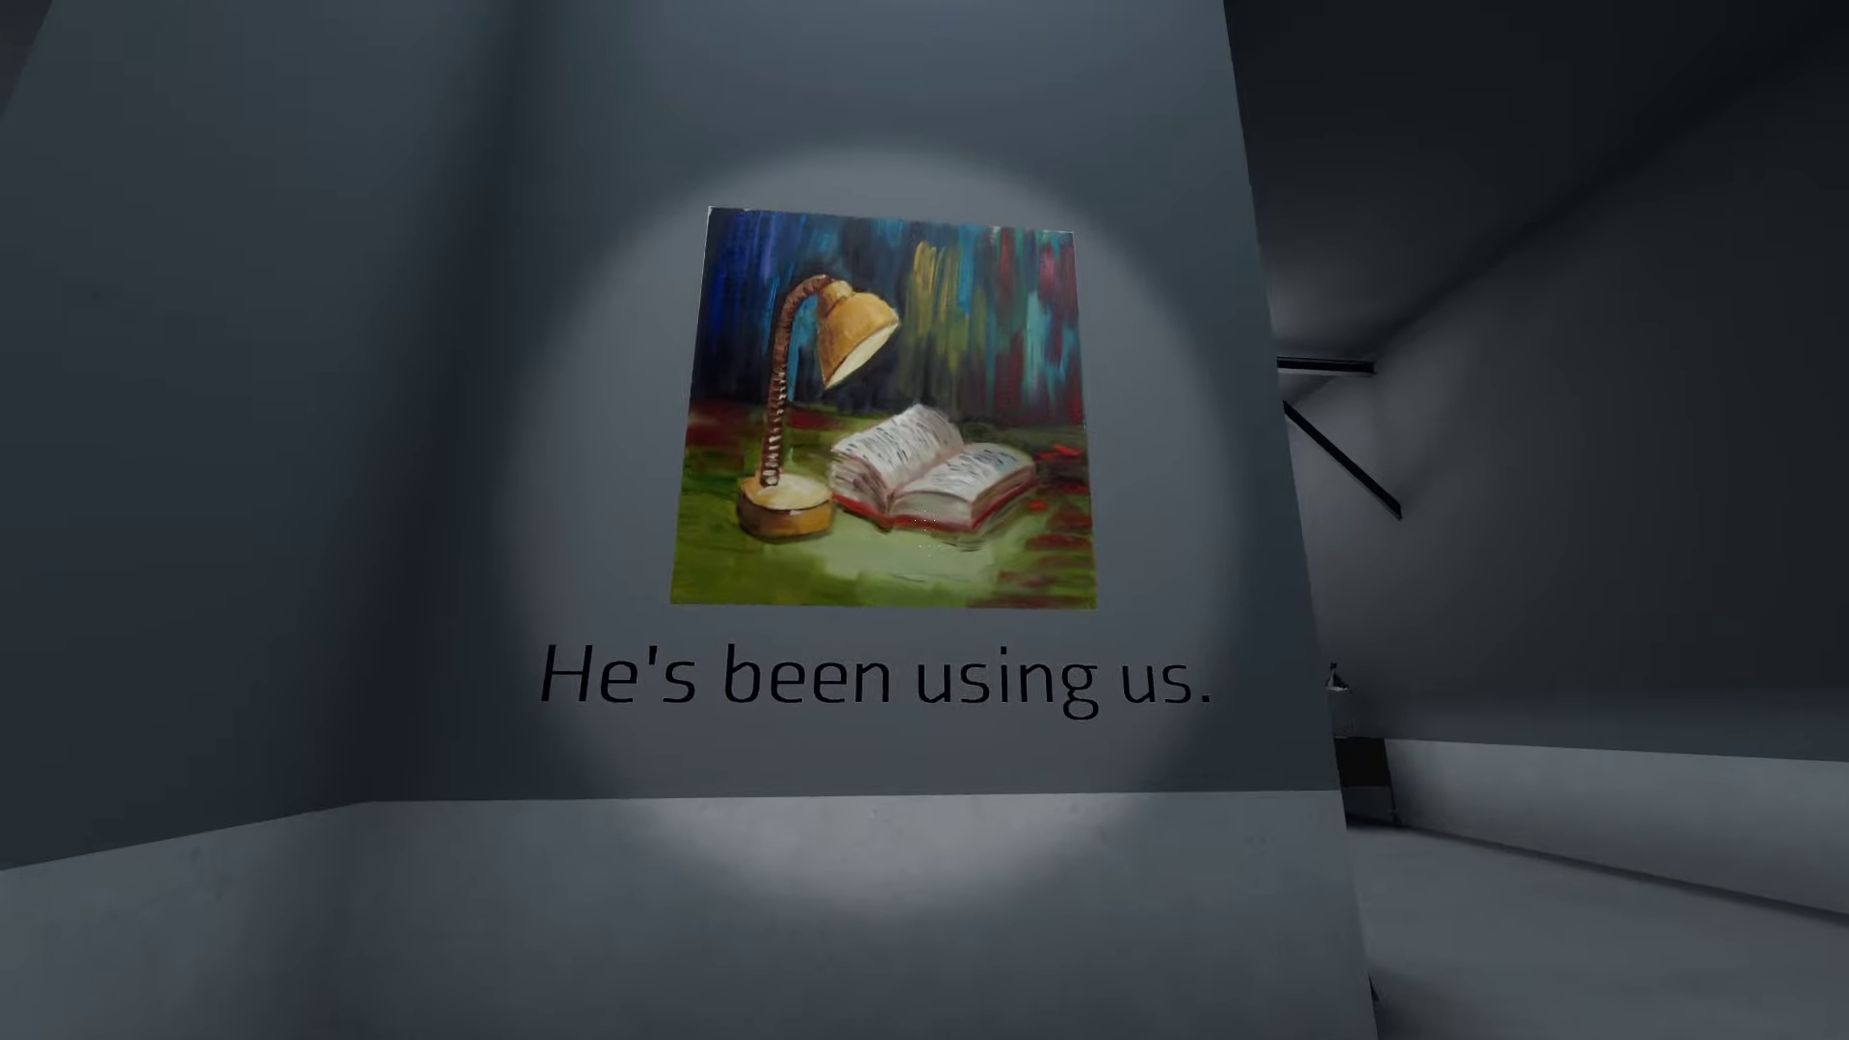
{"action": "key", "text": "s"}
{"action": "key", "text": "w"}
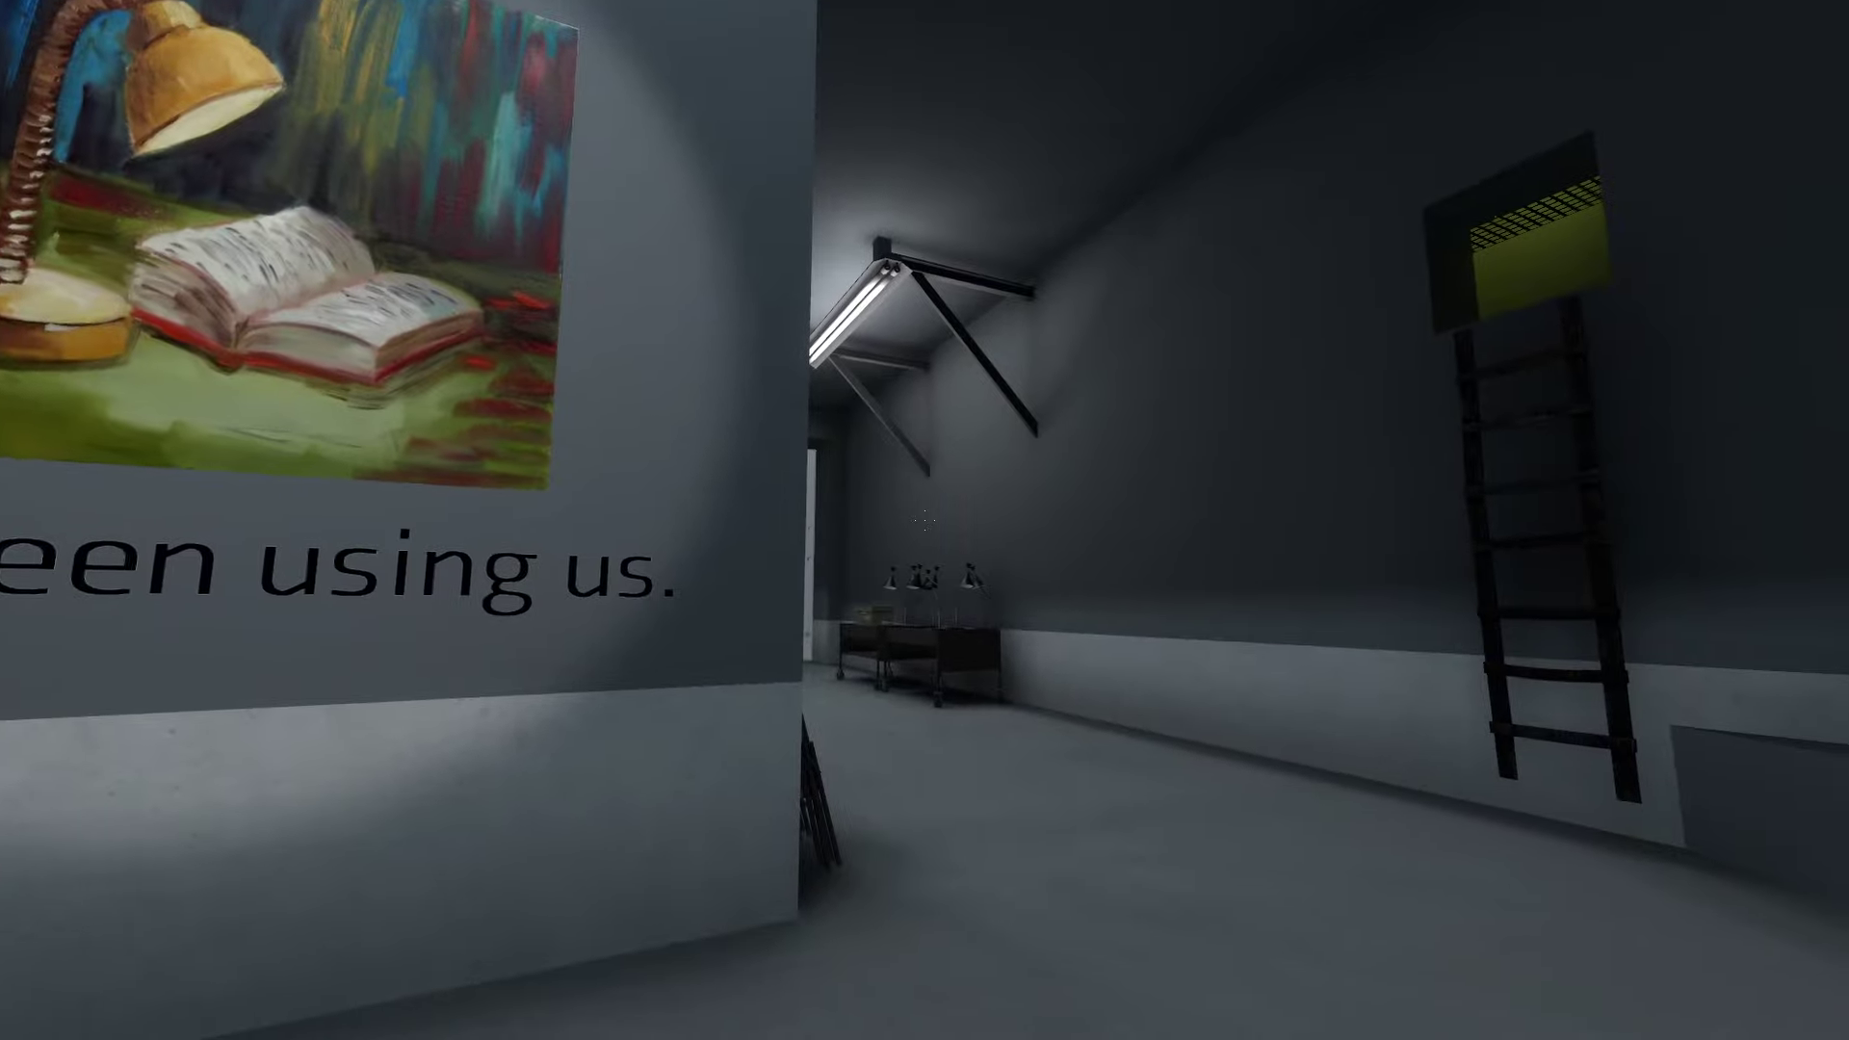
{"action": "key", "text": "w"}
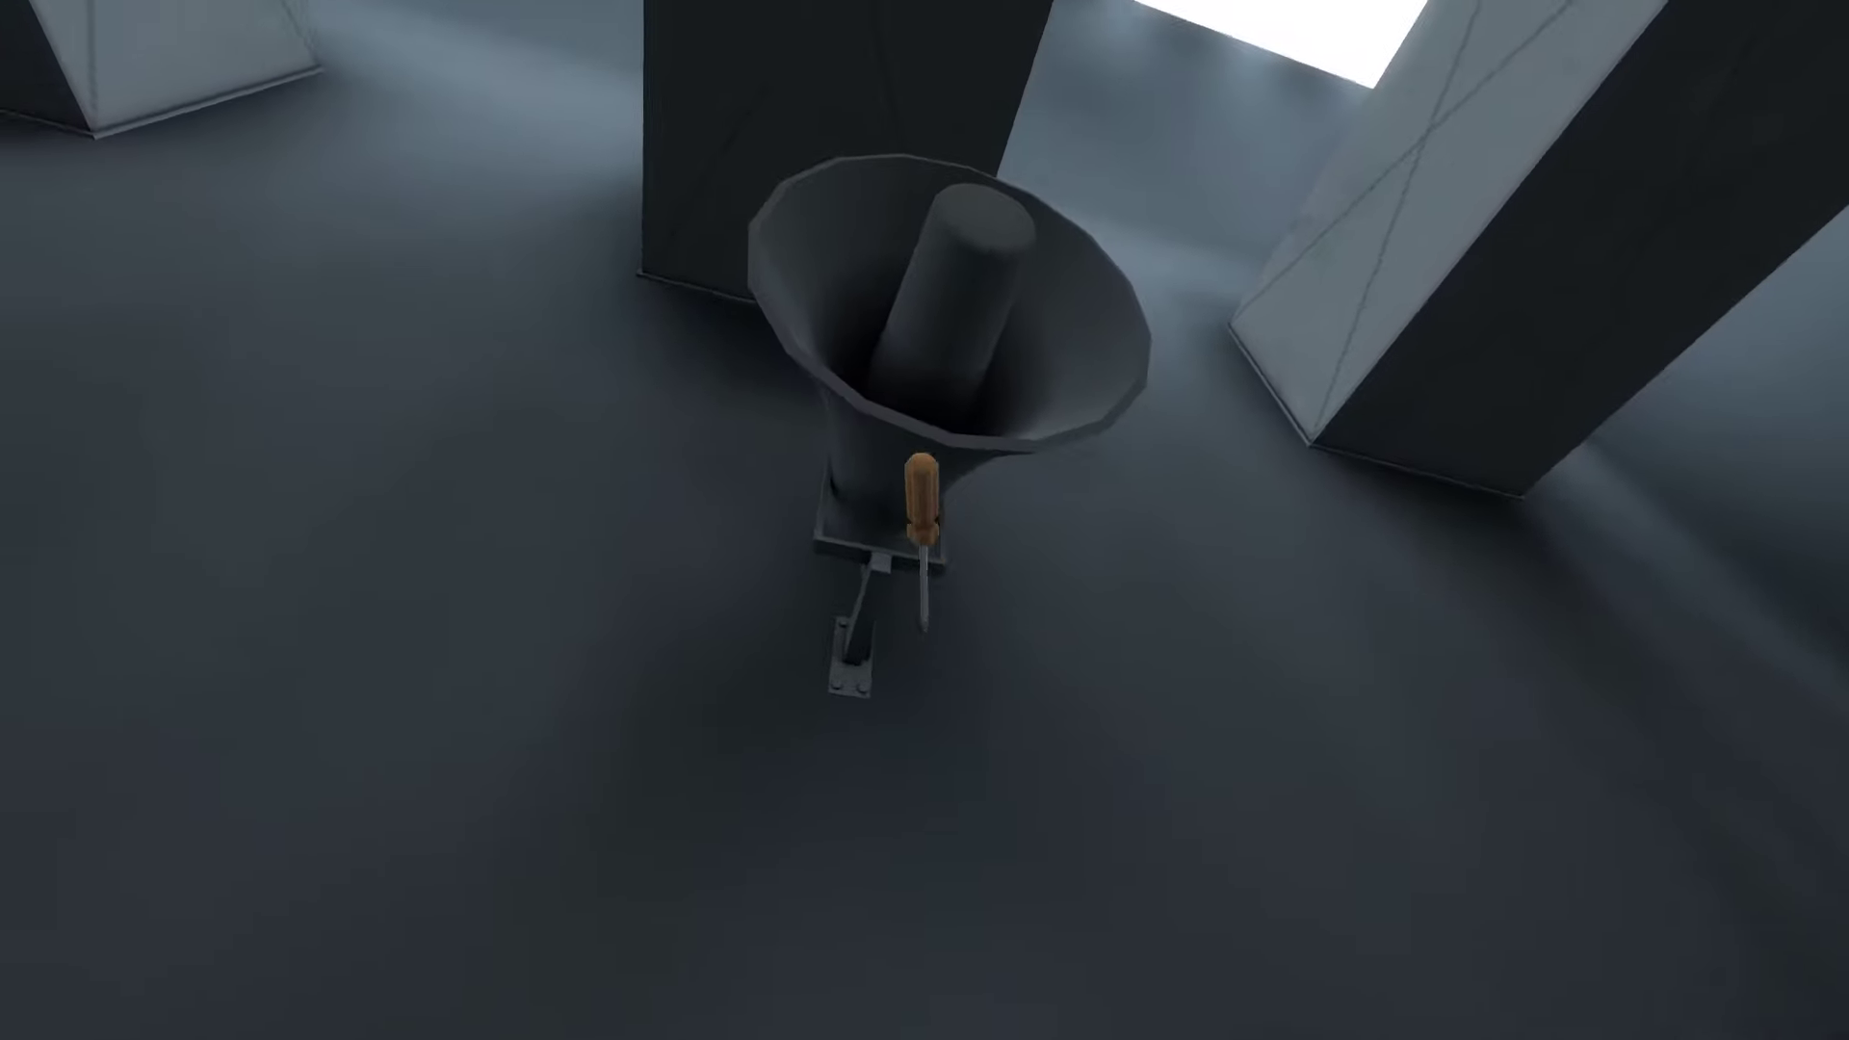
{"action": "left_click", "coordinate": [925, 520]}
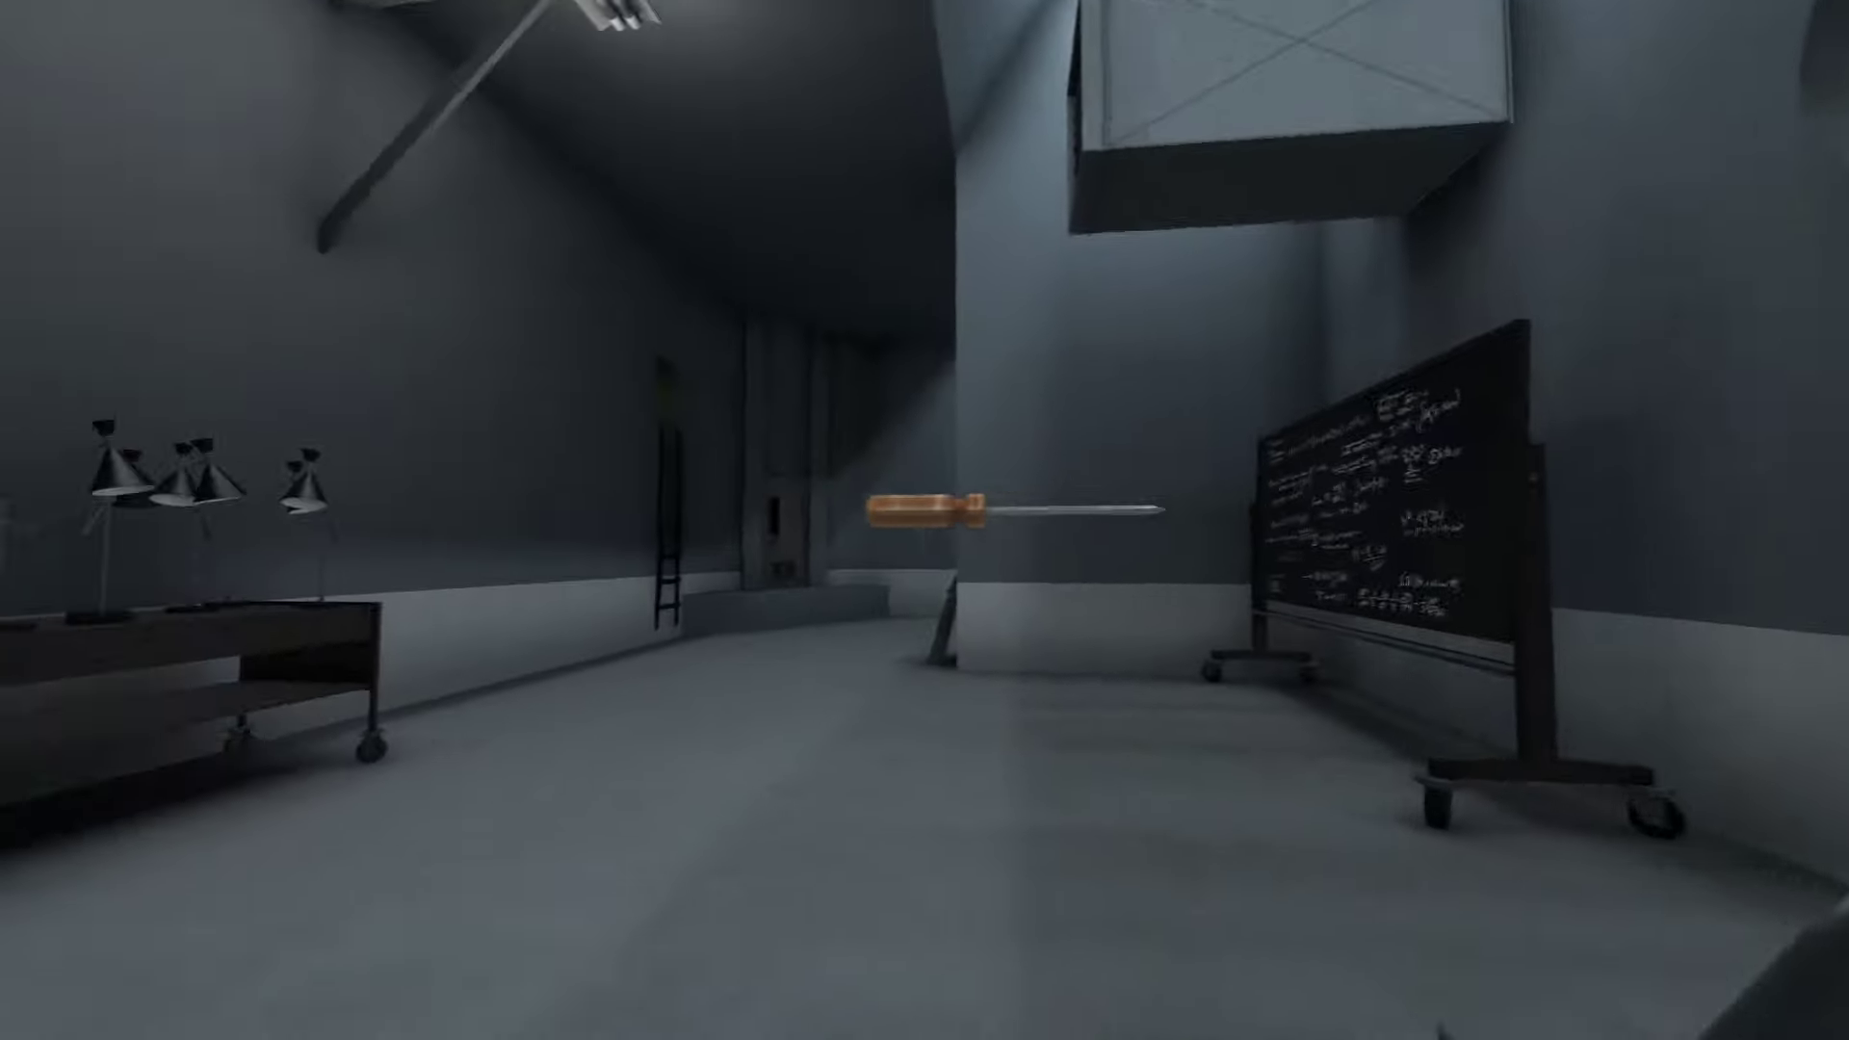
{"action": "key", "text": "w"}
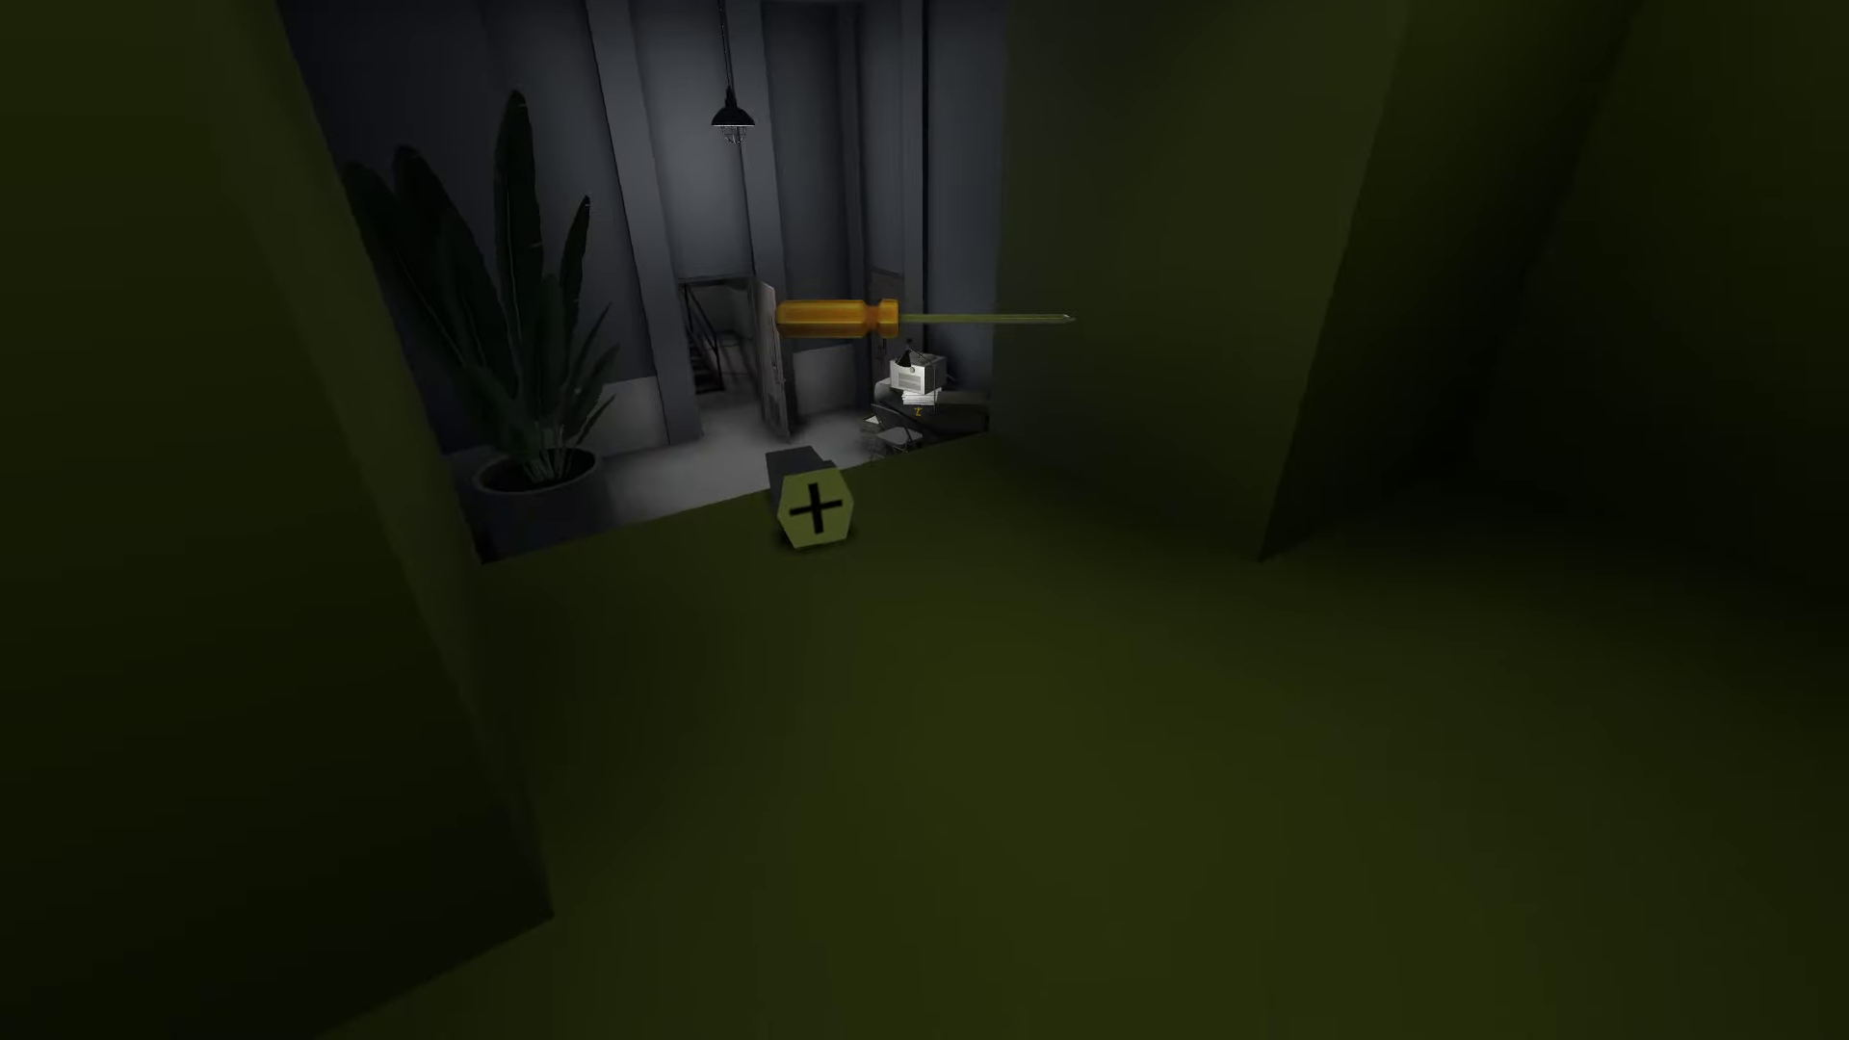
{"action": "key", "text": "w"}
{"action": "key", "text": "w"}
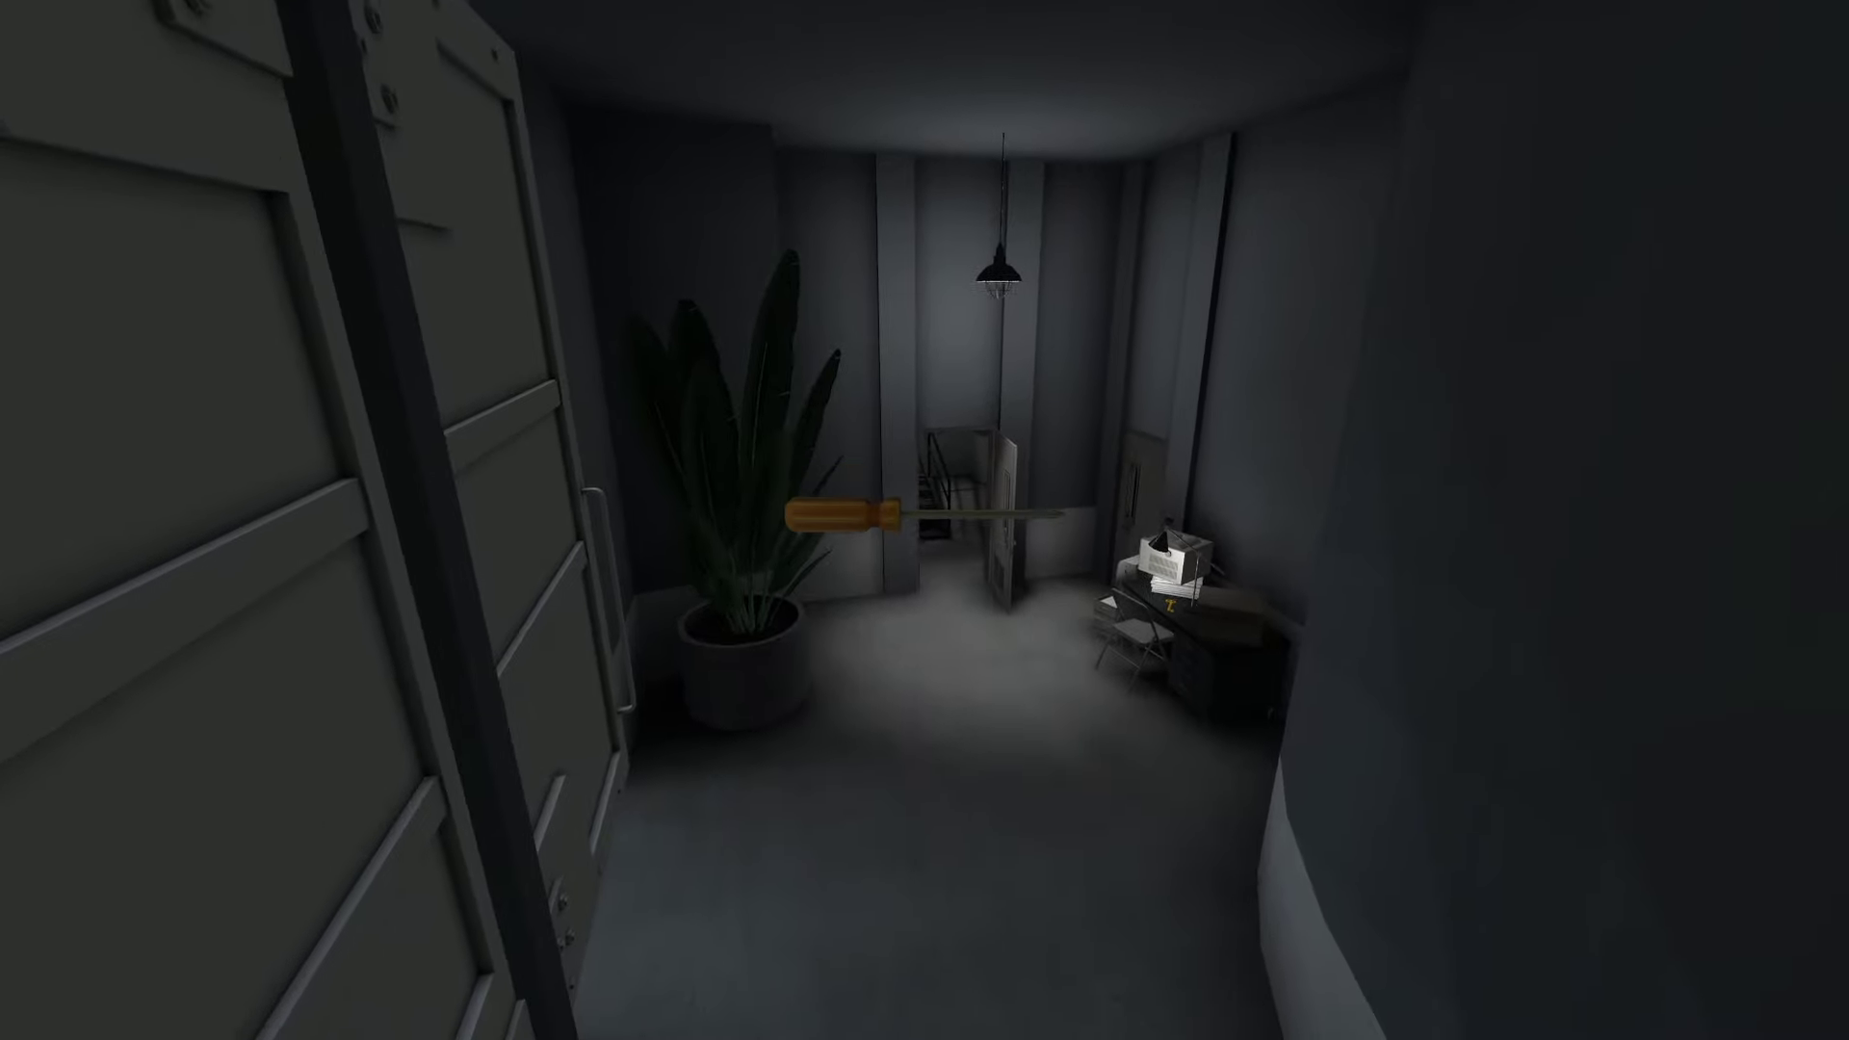
{"action": "key", "text": "w"}
{"action": "key", "text": "e"}
{"action": "key", "text": "w"}
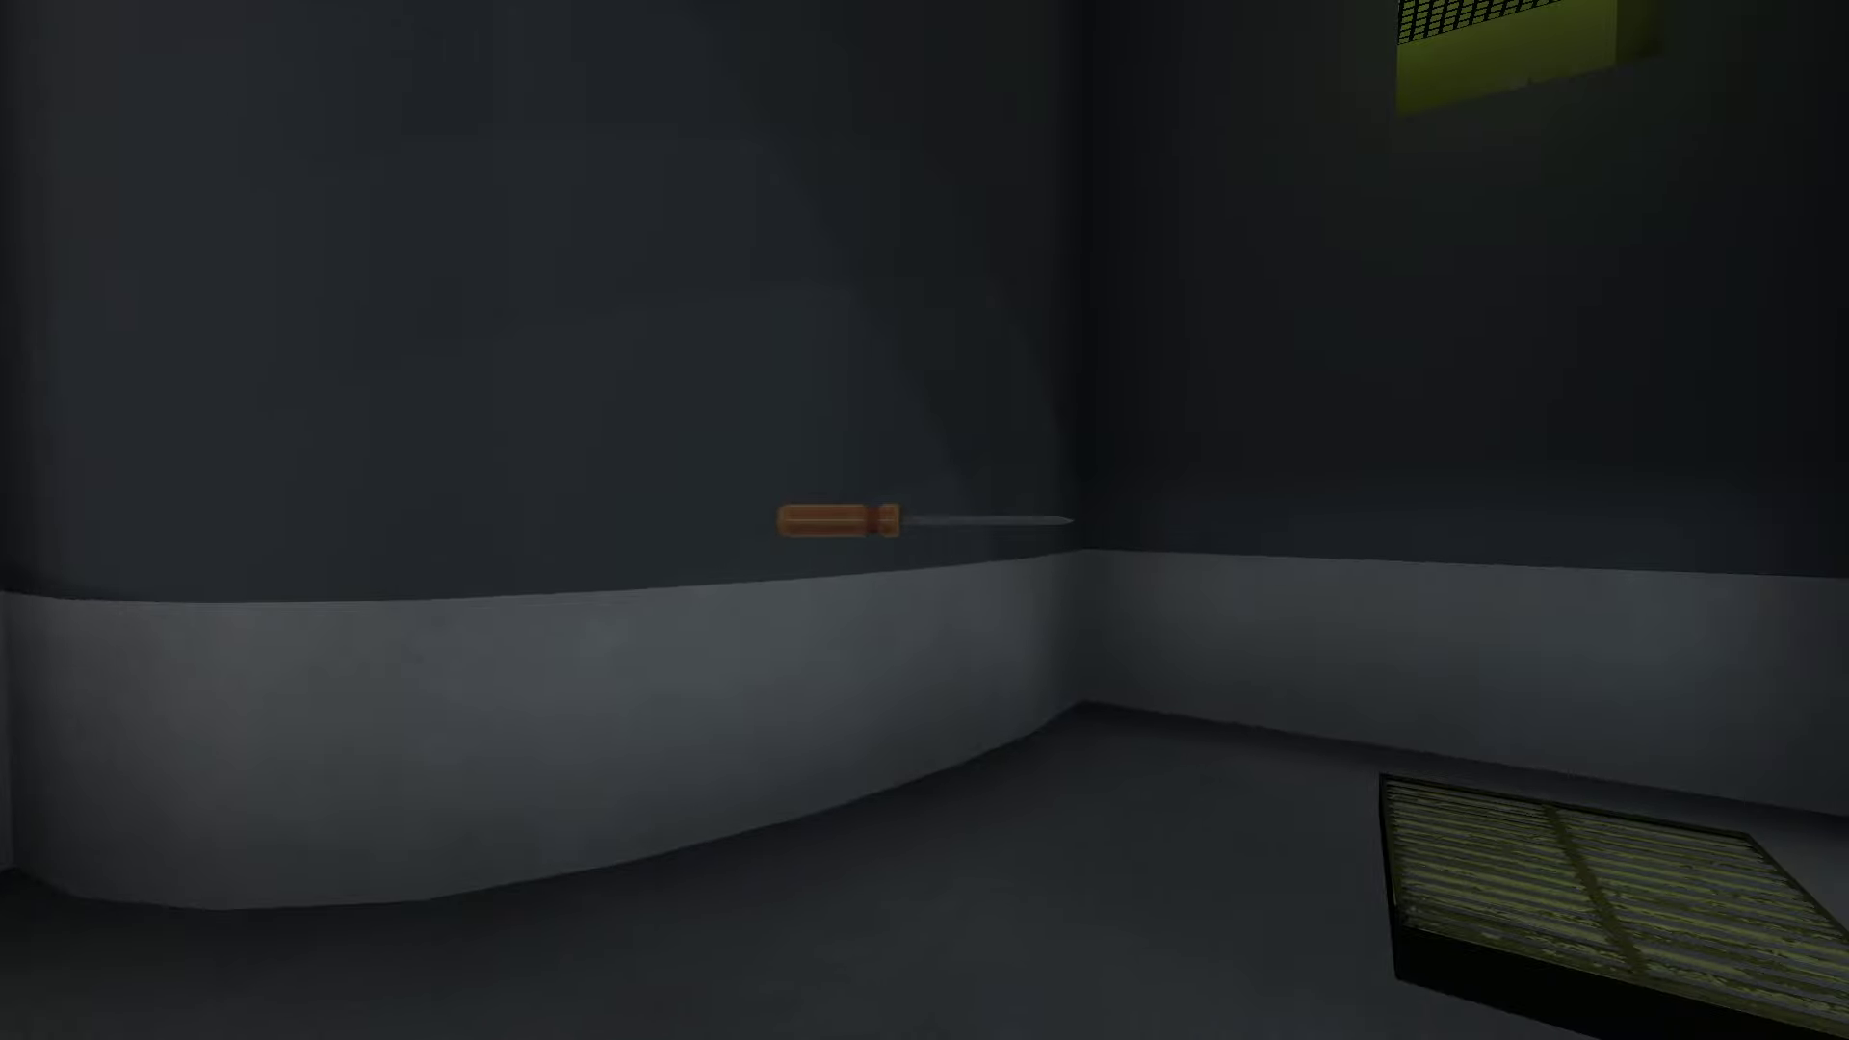
{"action": "key", "text": "w"}
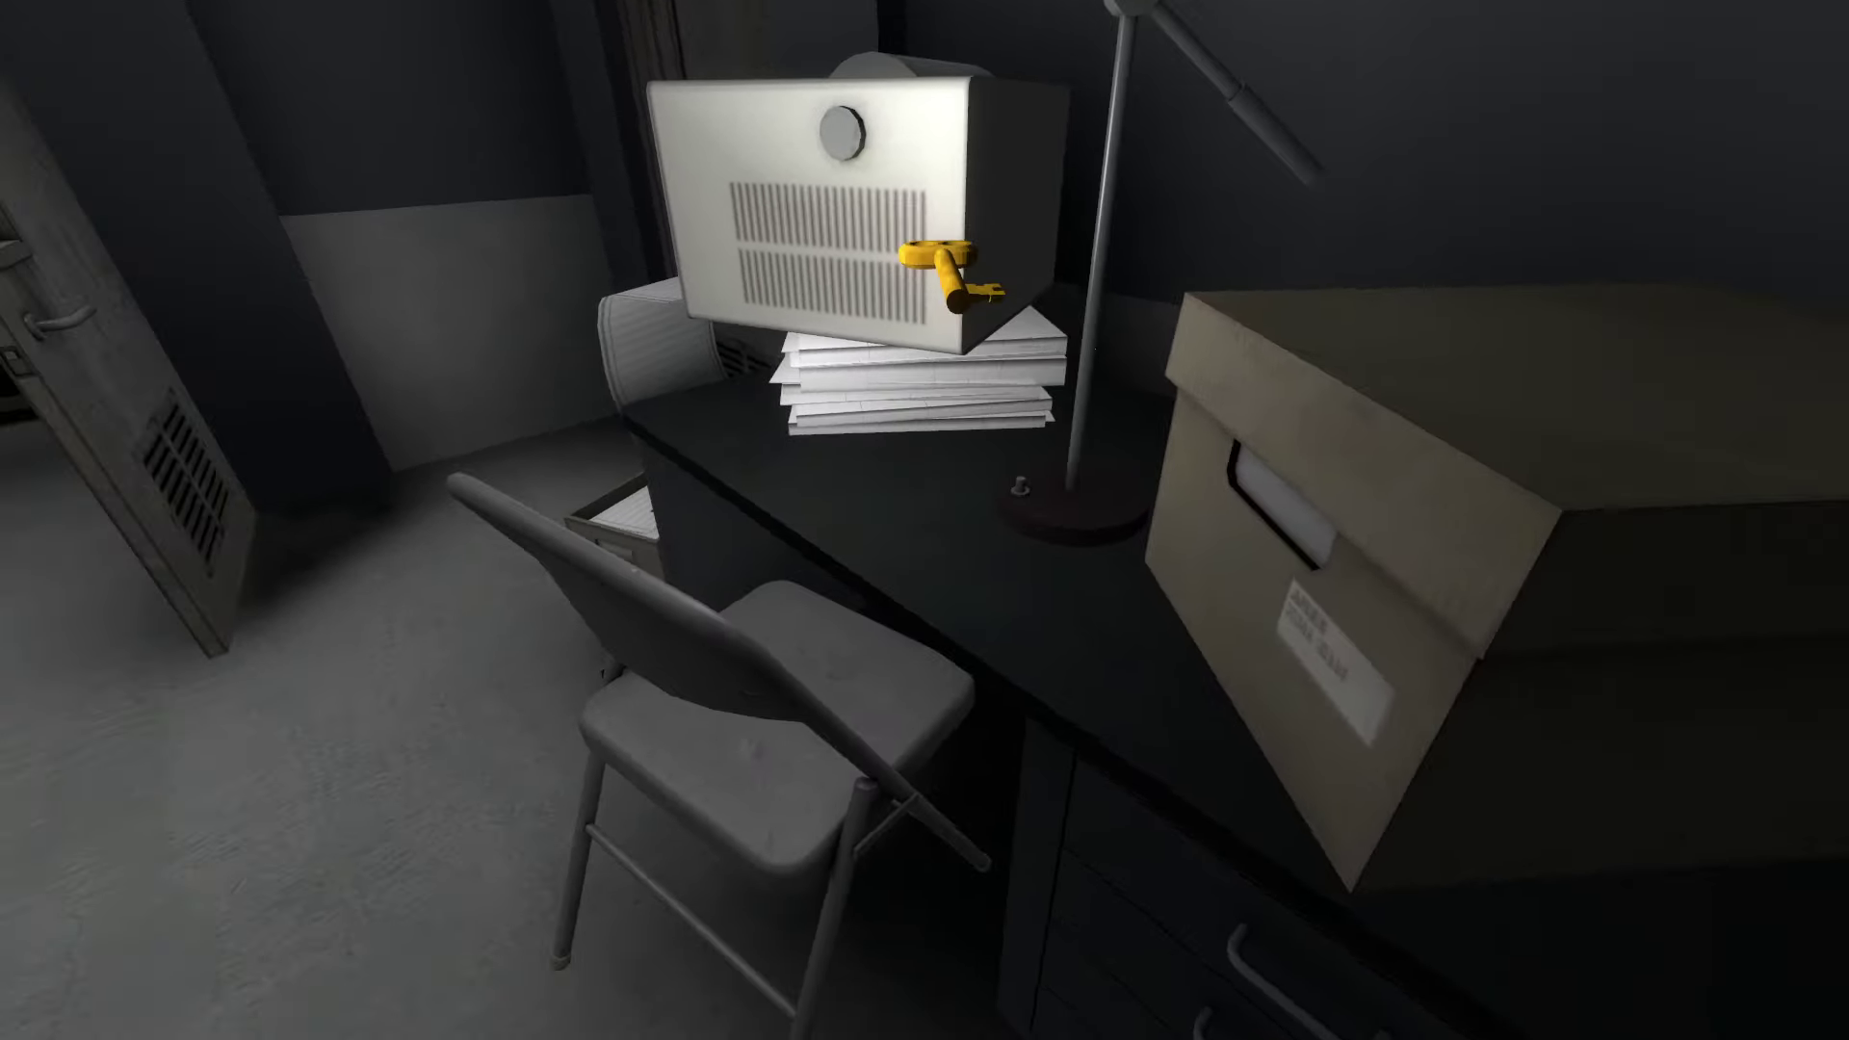
{"action": "key", "text": "w"}
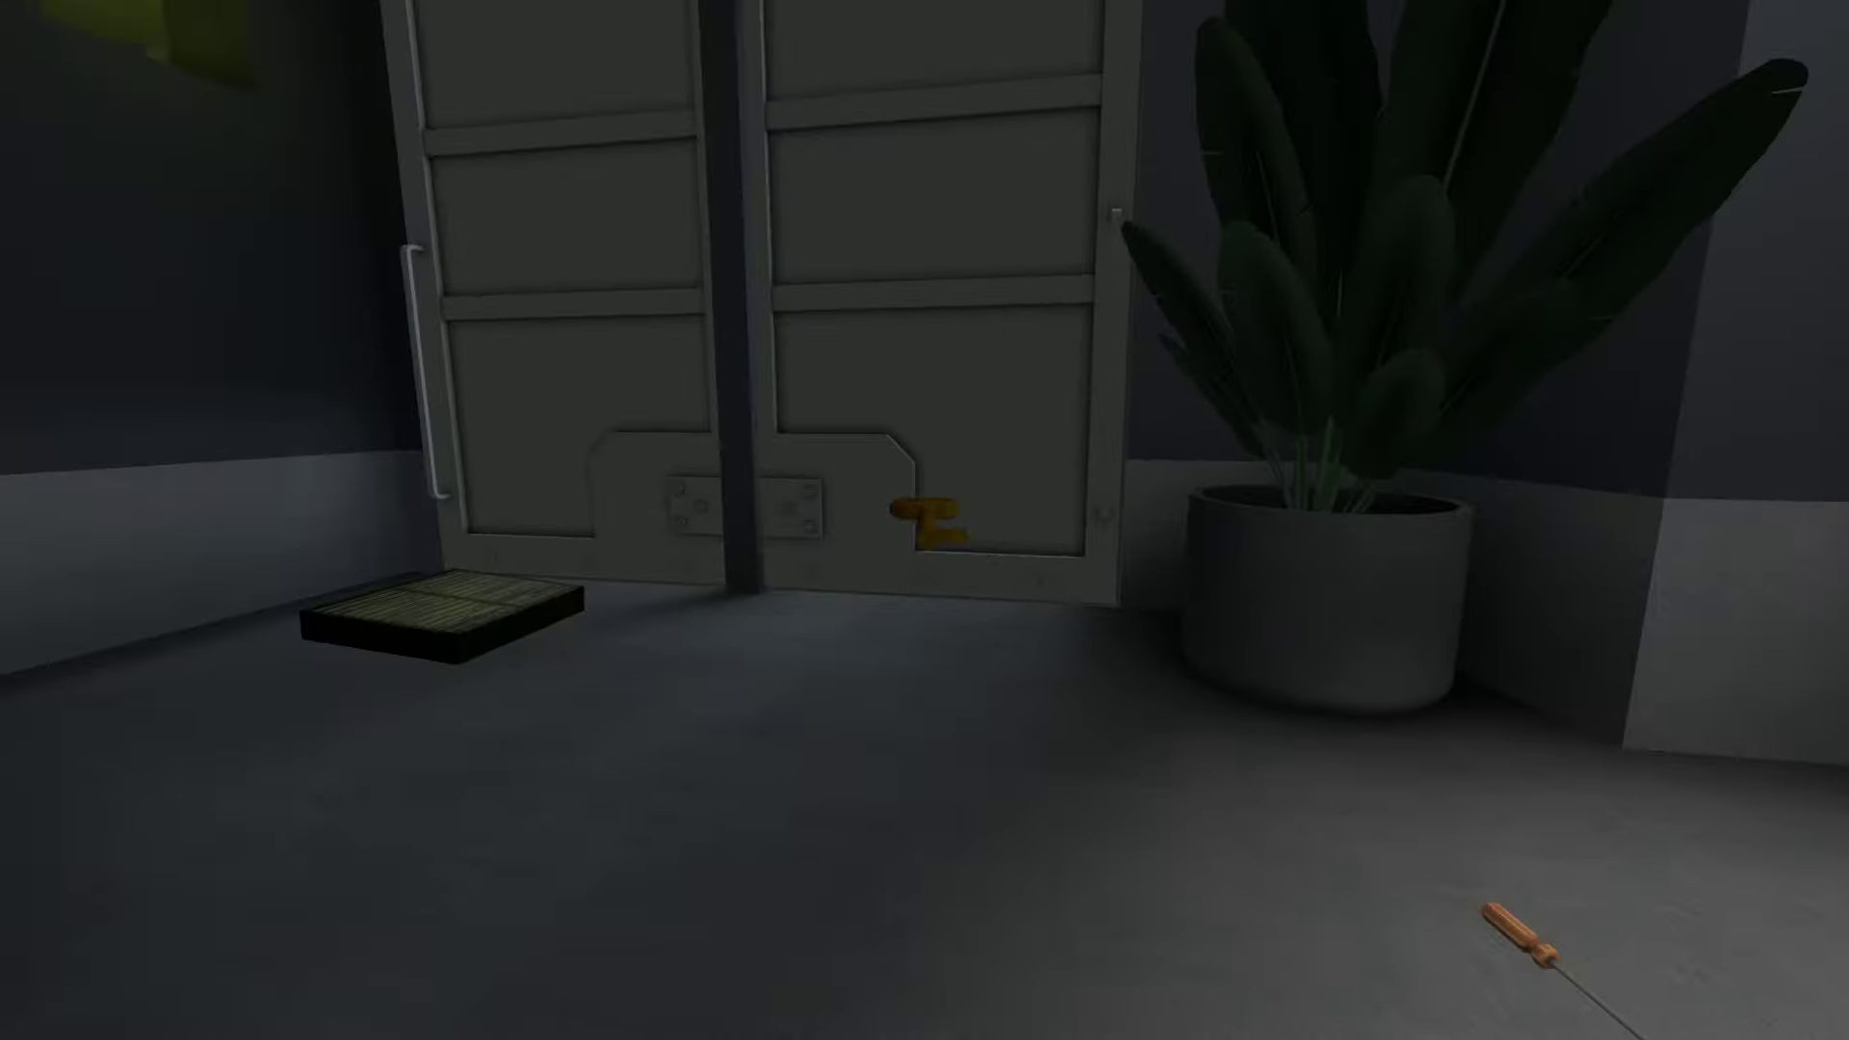
{"action": "key", "text": "w"}
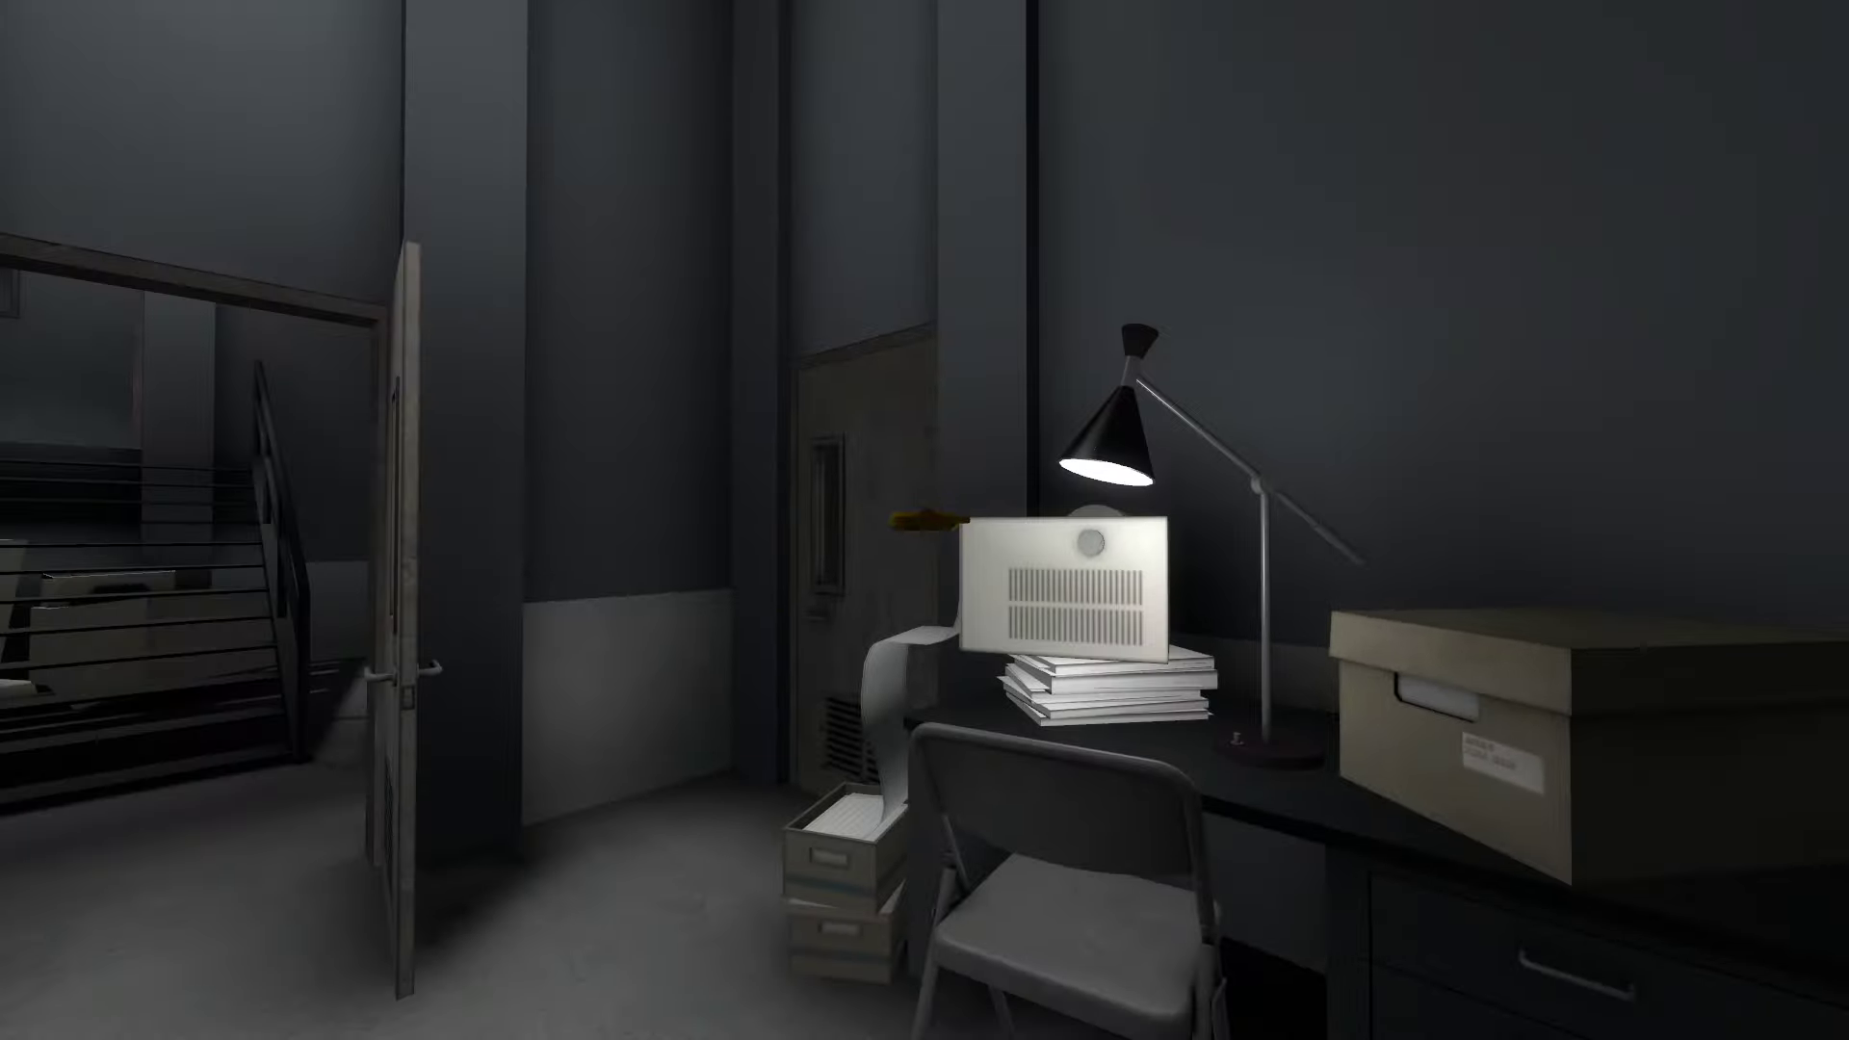
{"action": "key", "text": "e"}
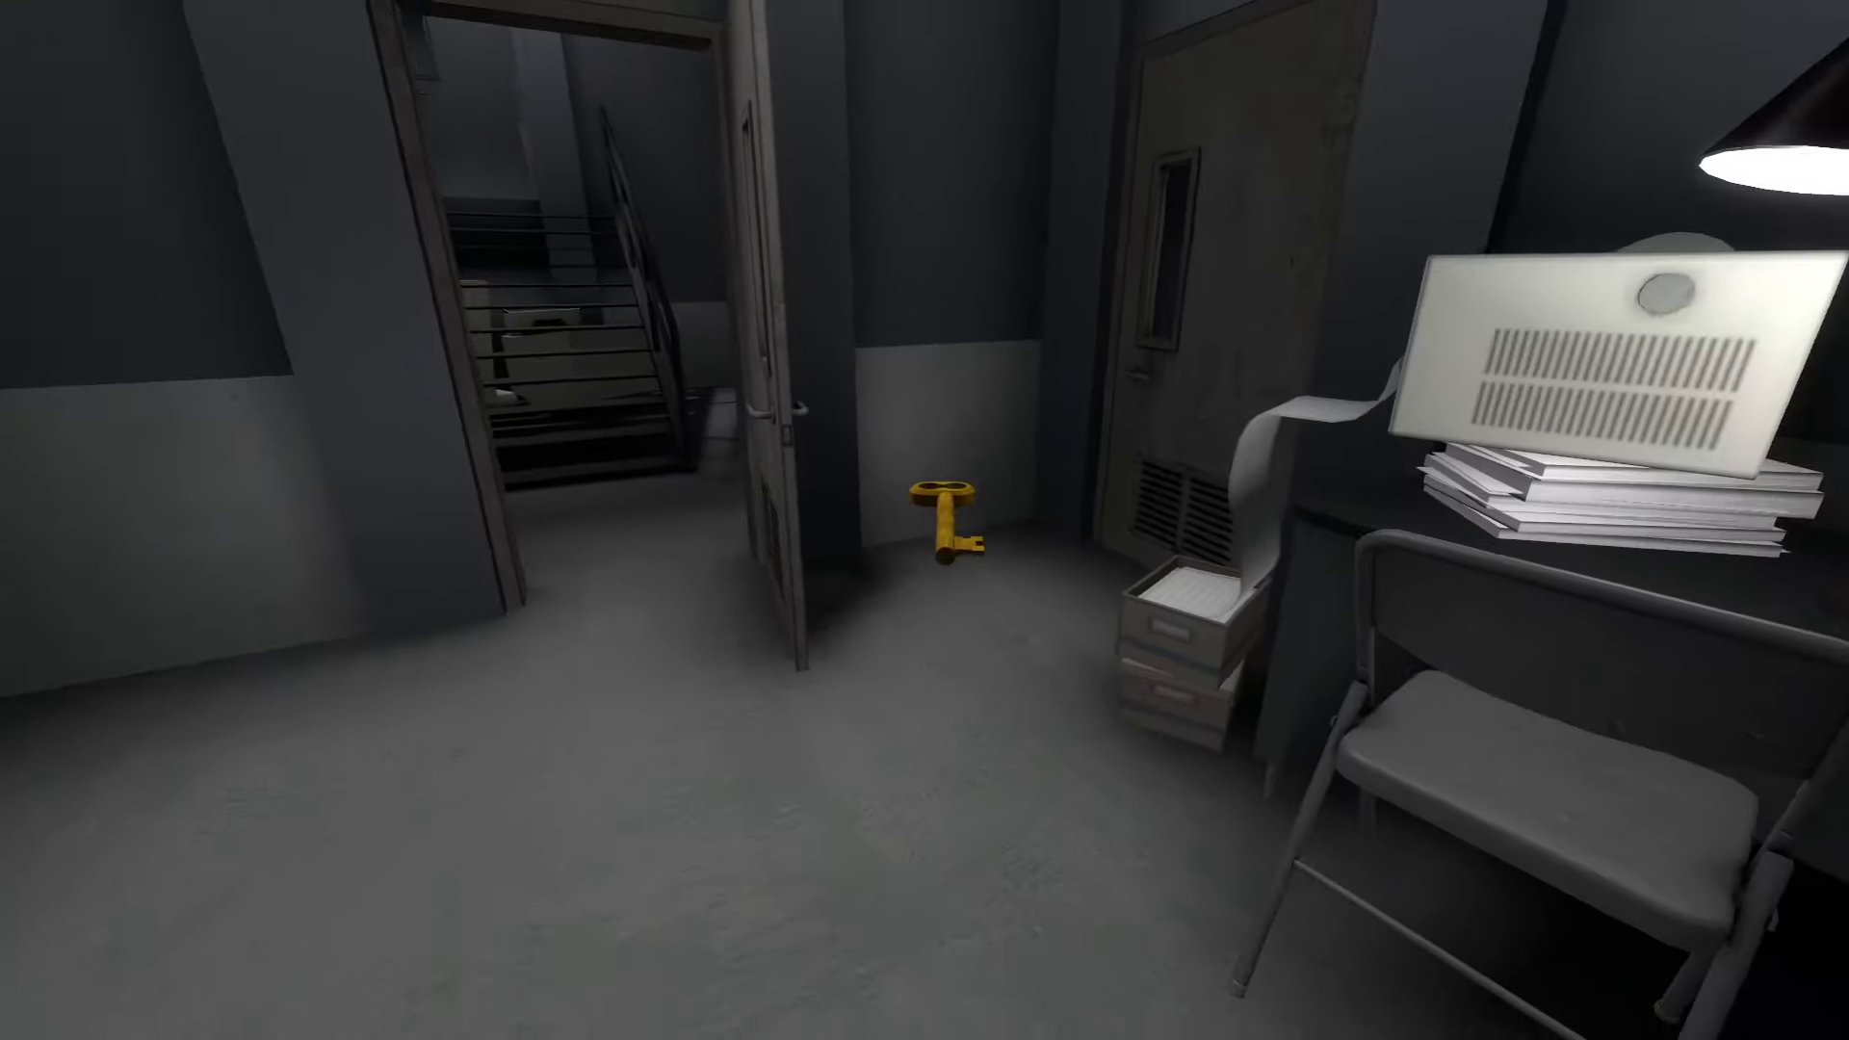
{"action": "key", "text": "w"}
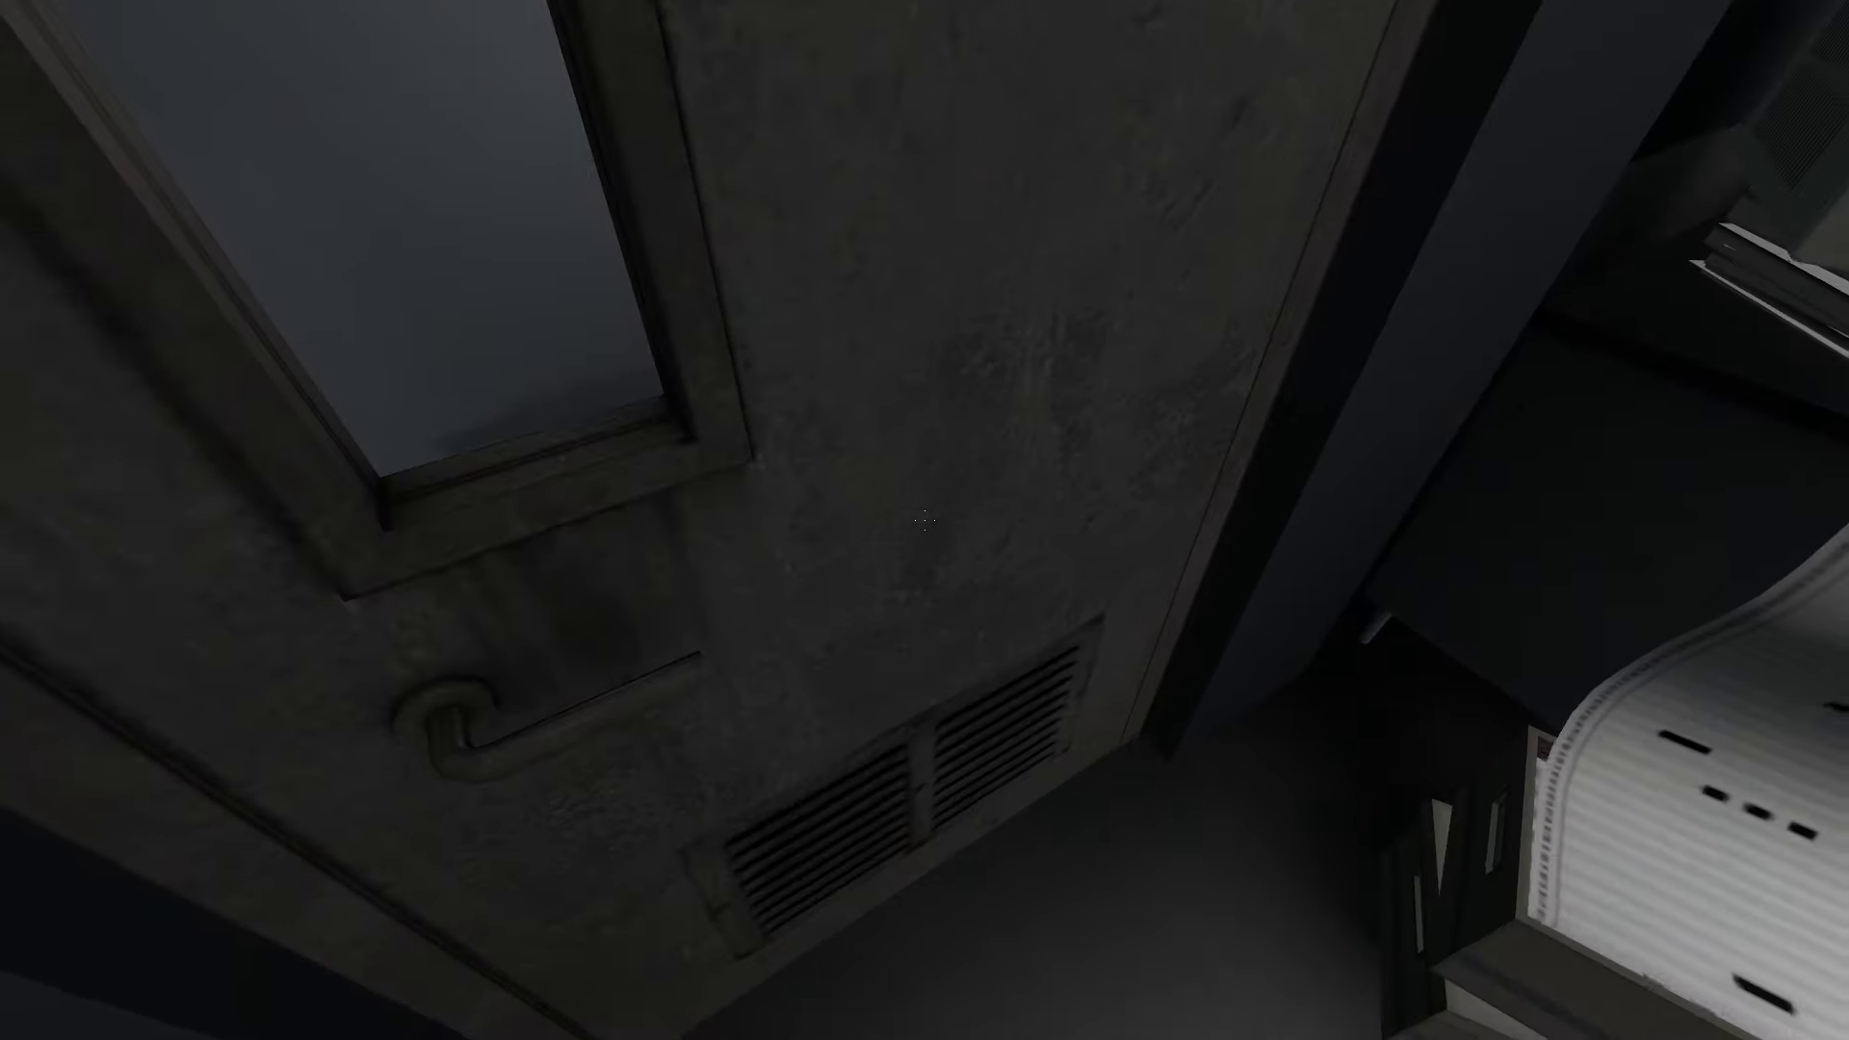
{"action": "key", "text": "w"}
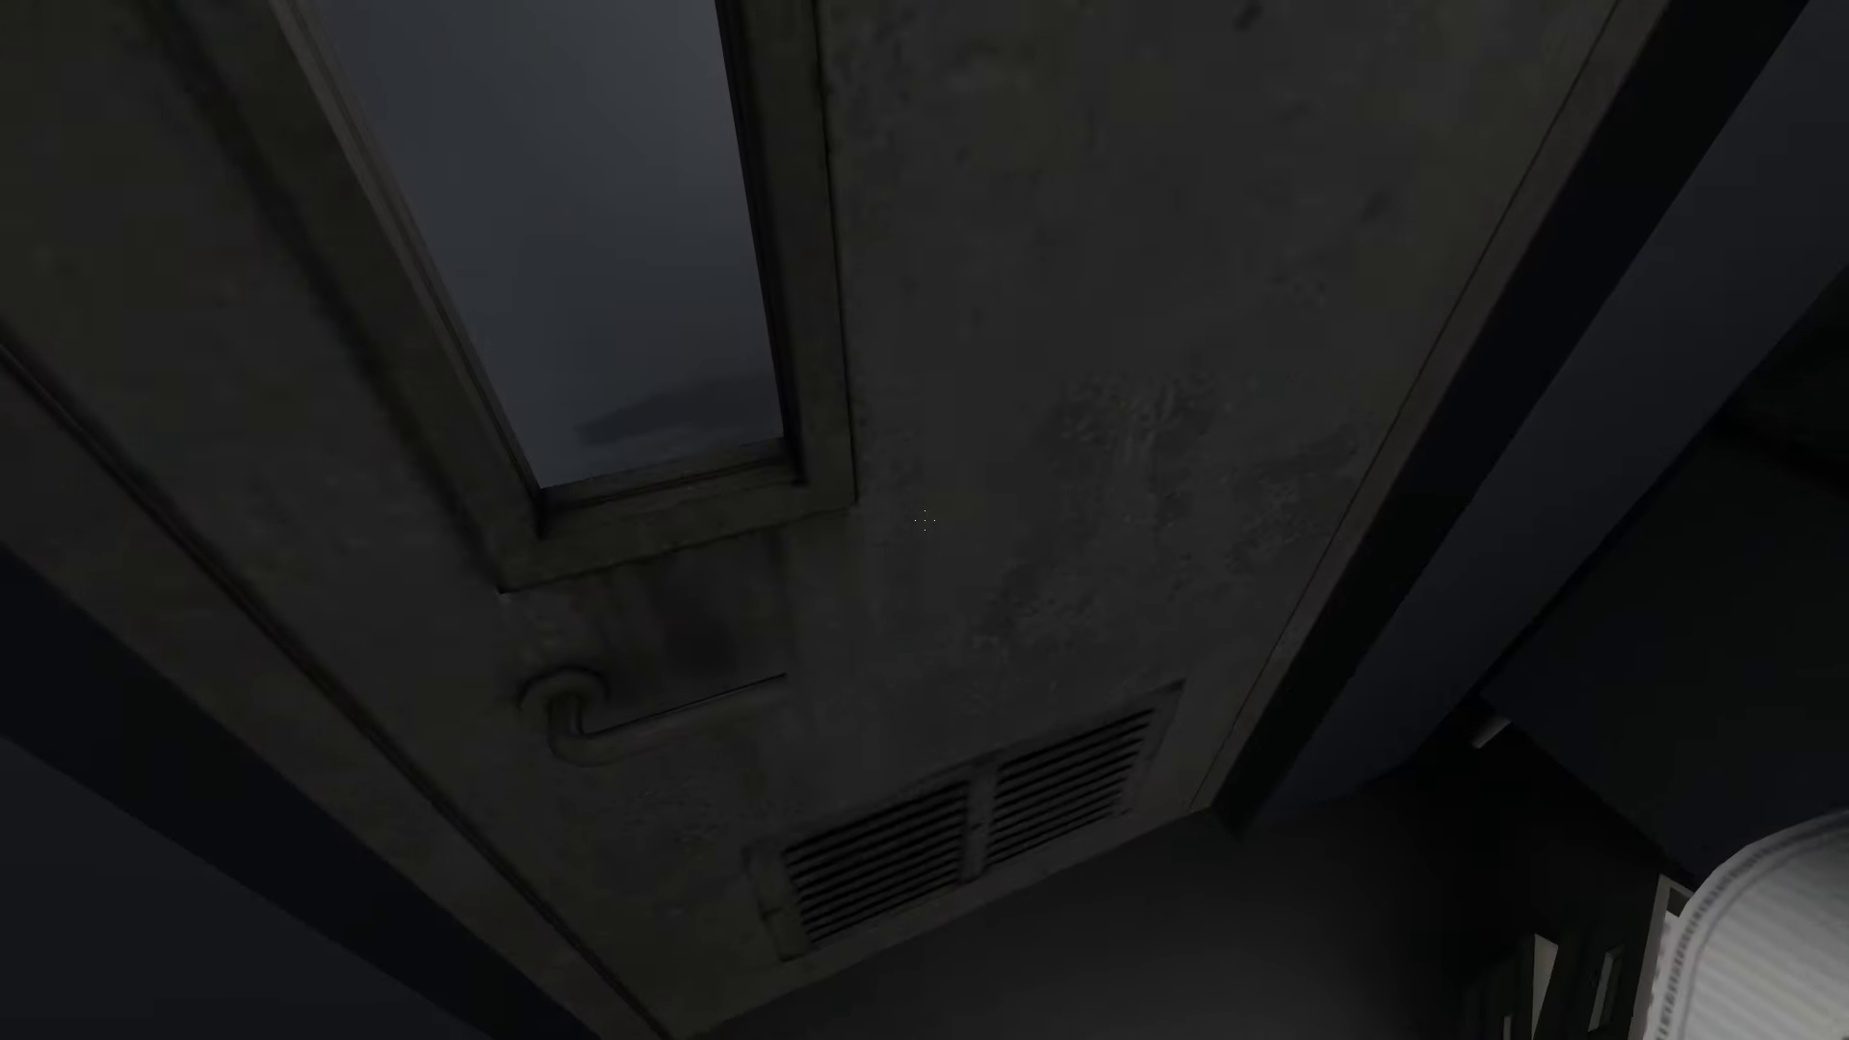
{"action": "key", "text": "s"}
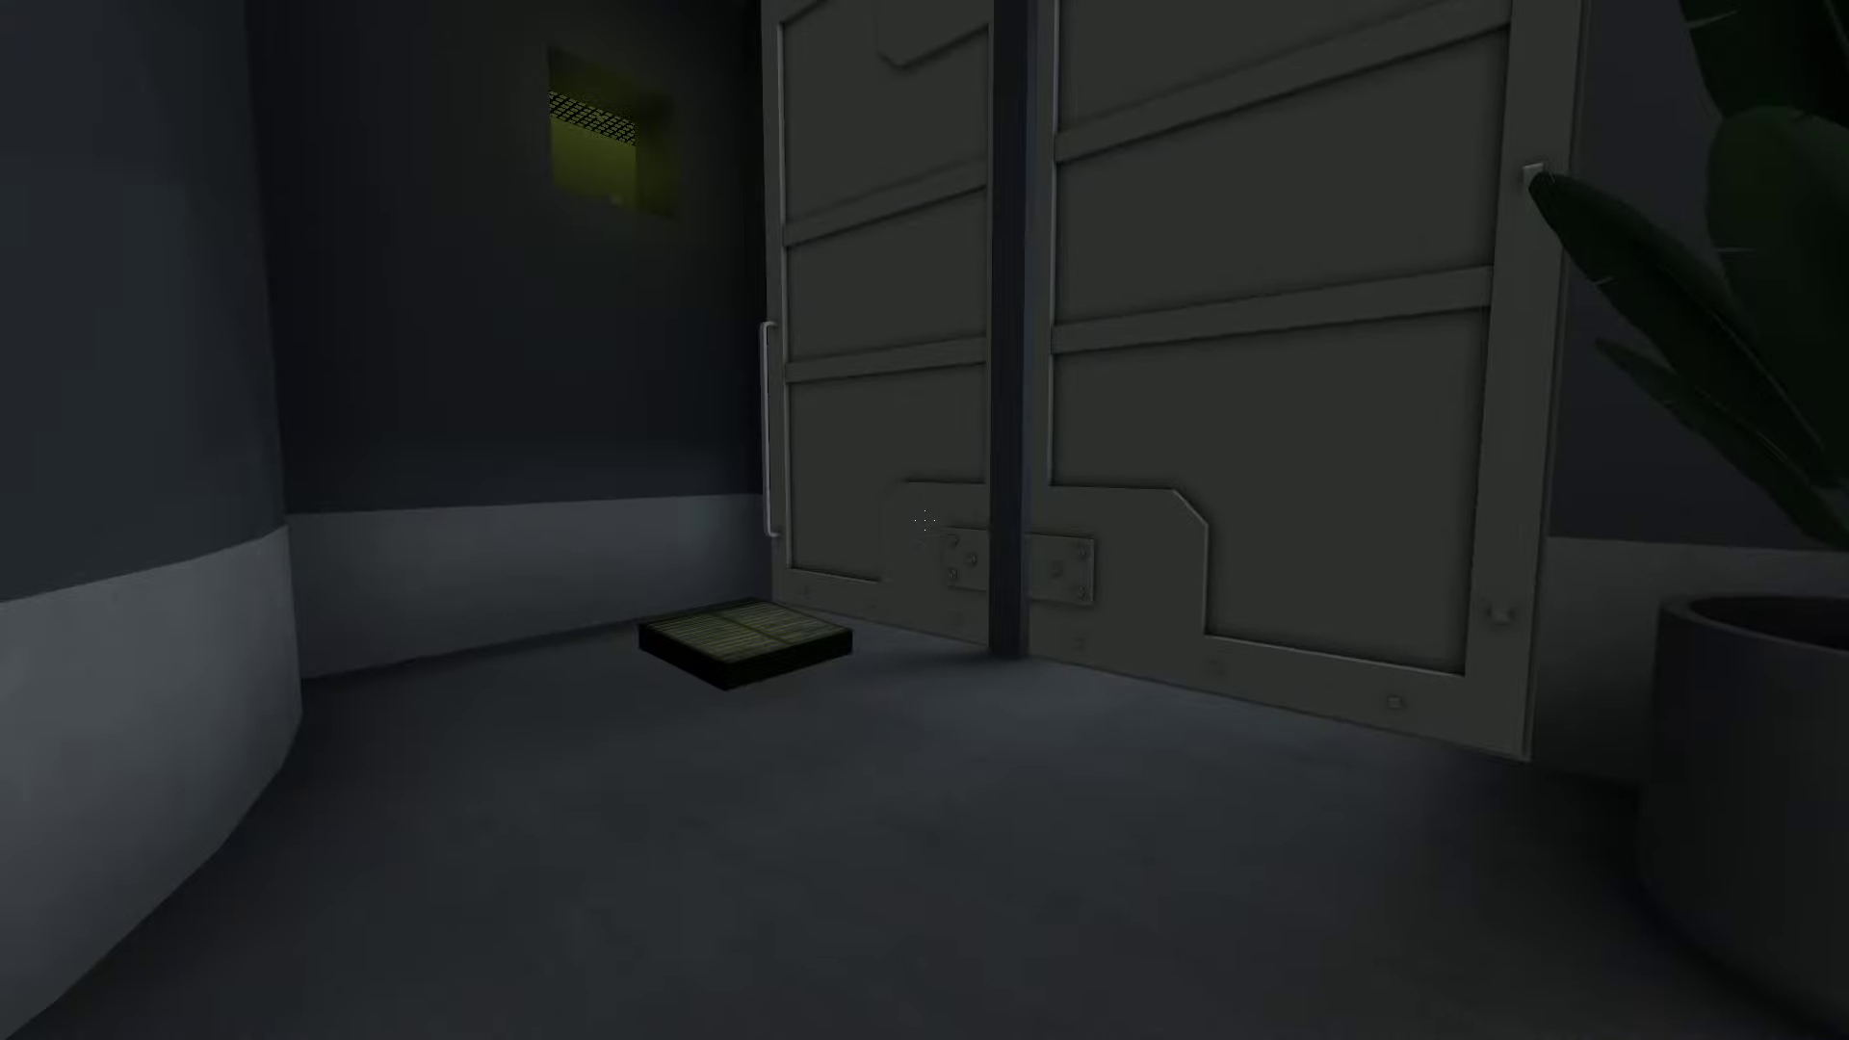
{"action": "key", "text": "w"}
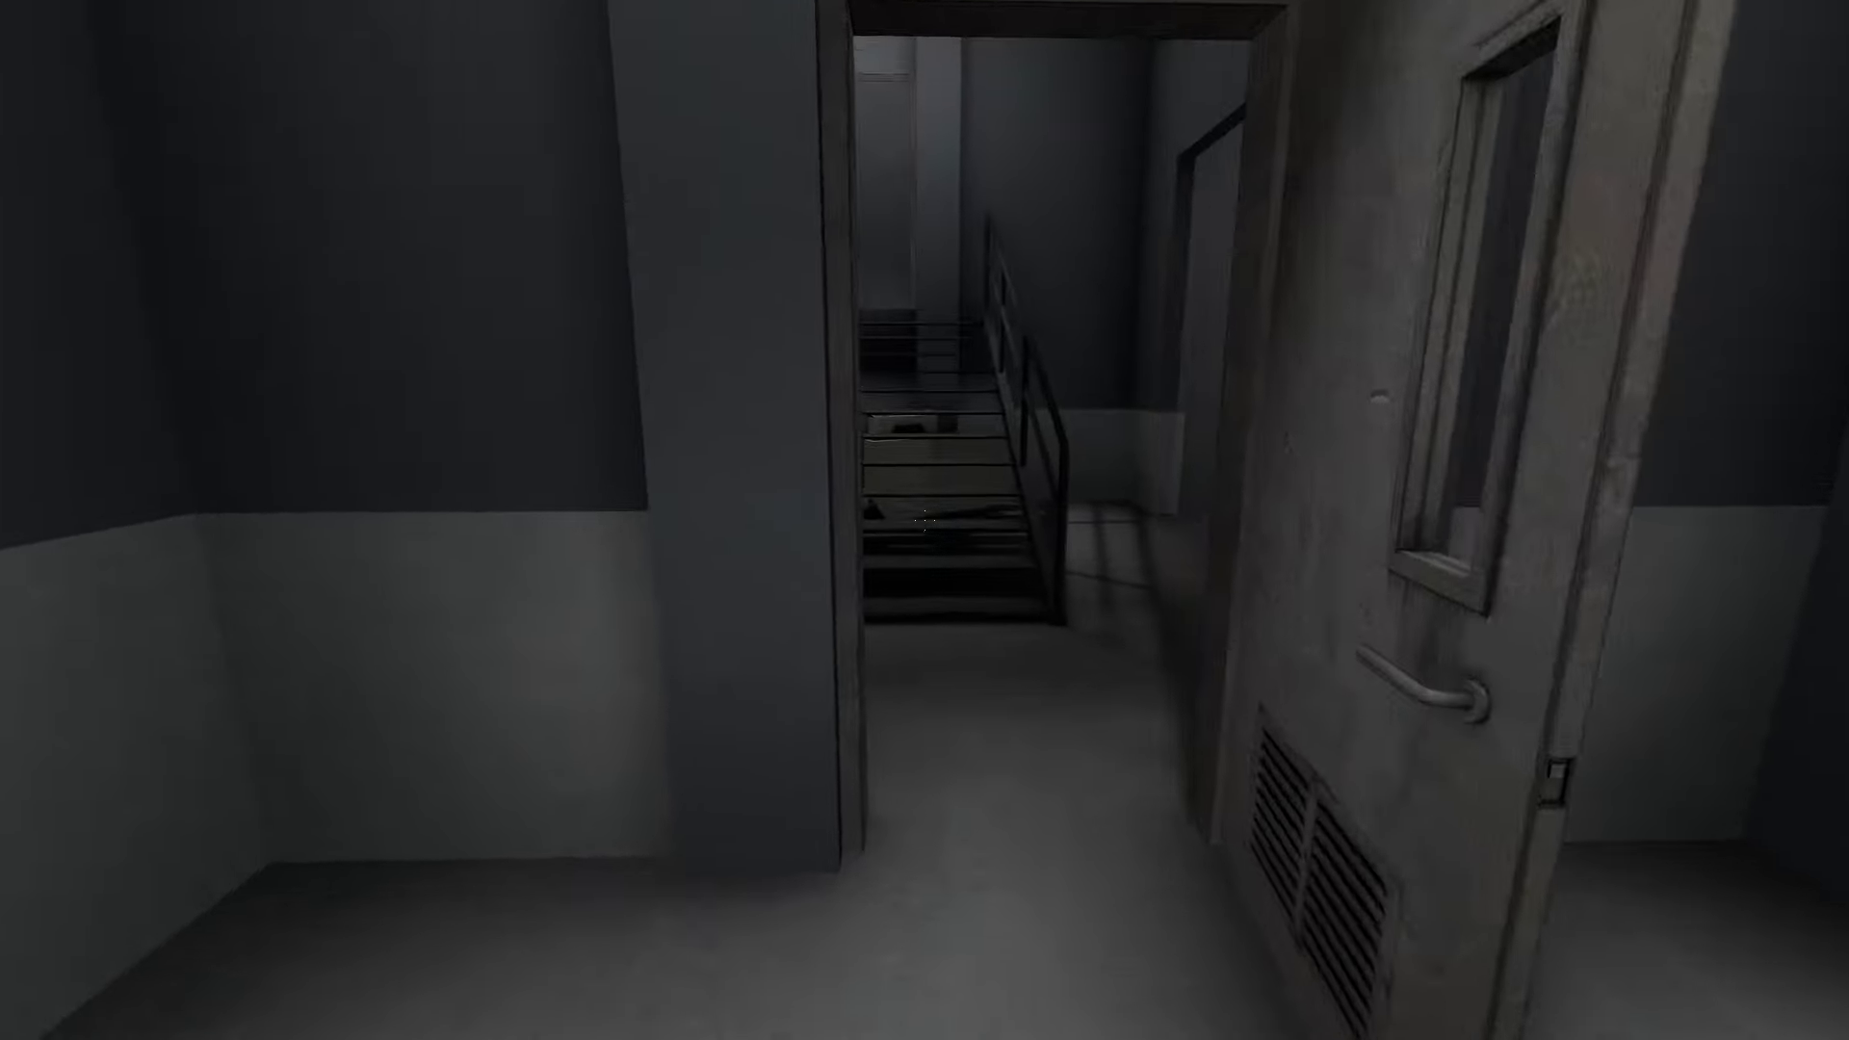
{"action": "key", "text": "w"}
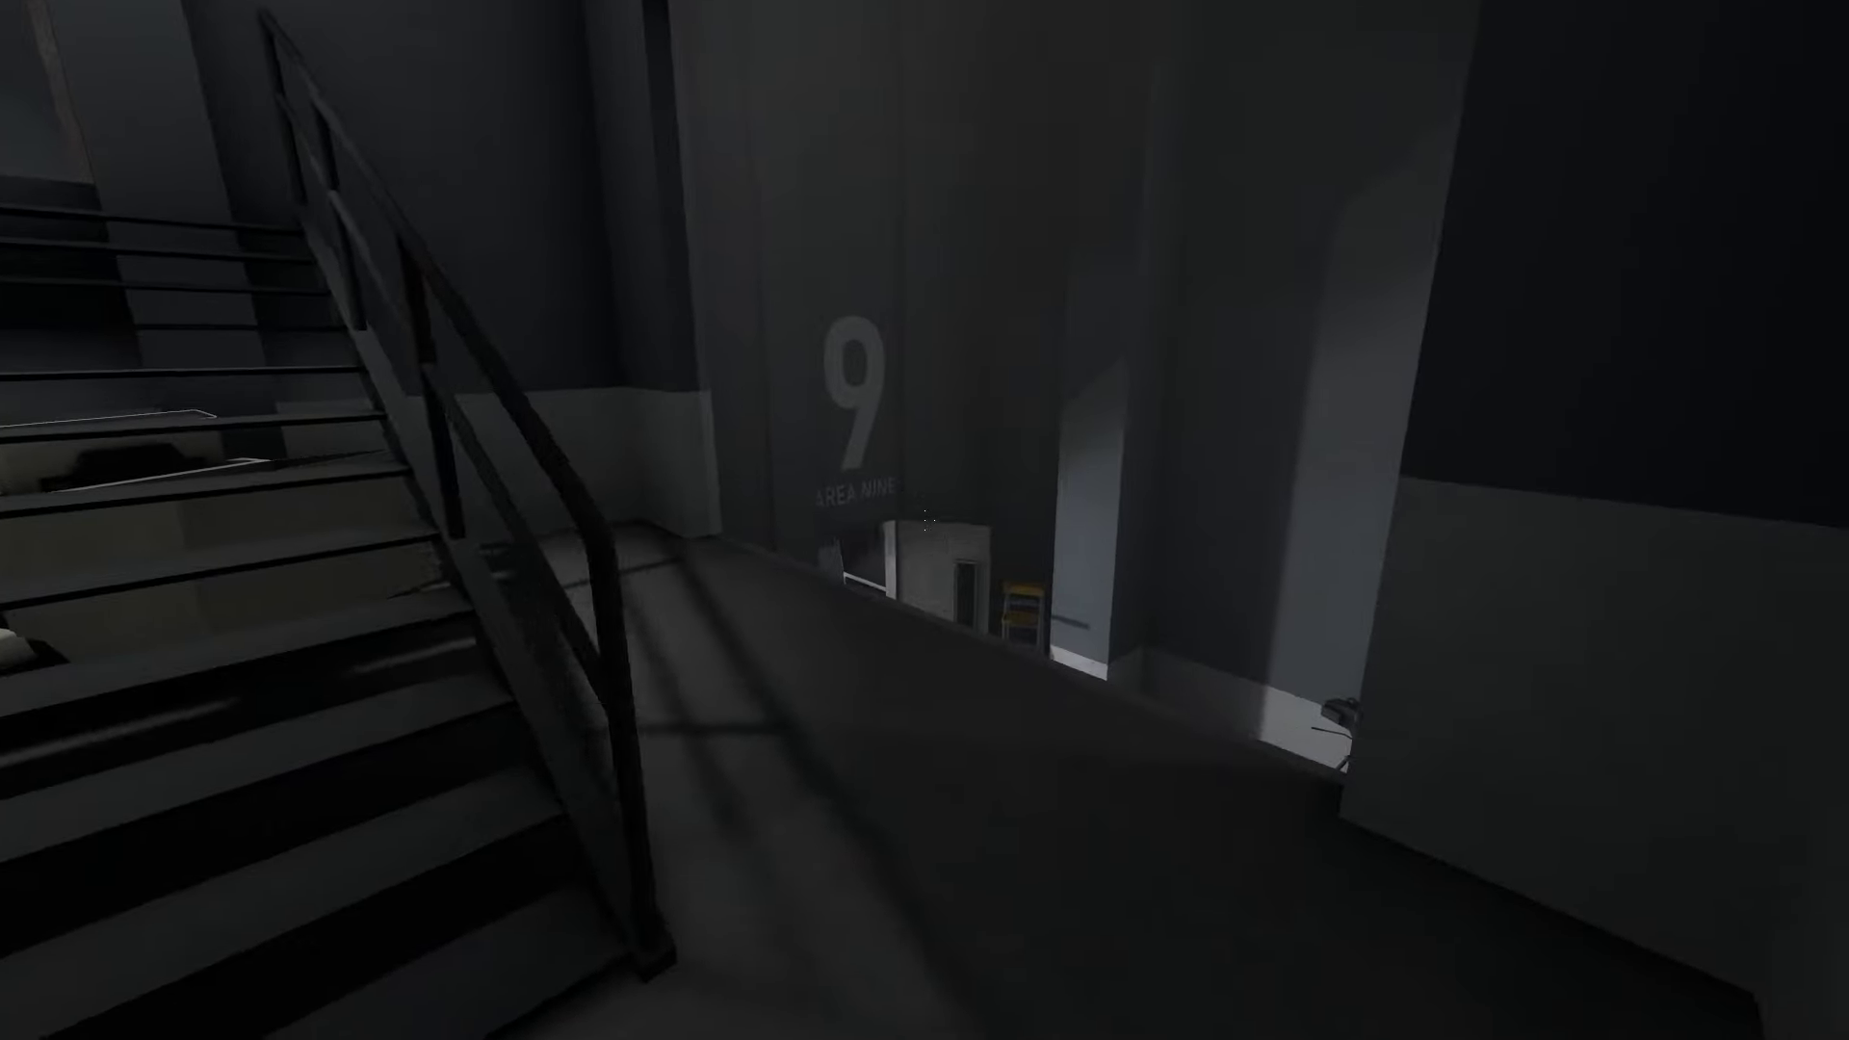
{"action": "key", "text": "w"}
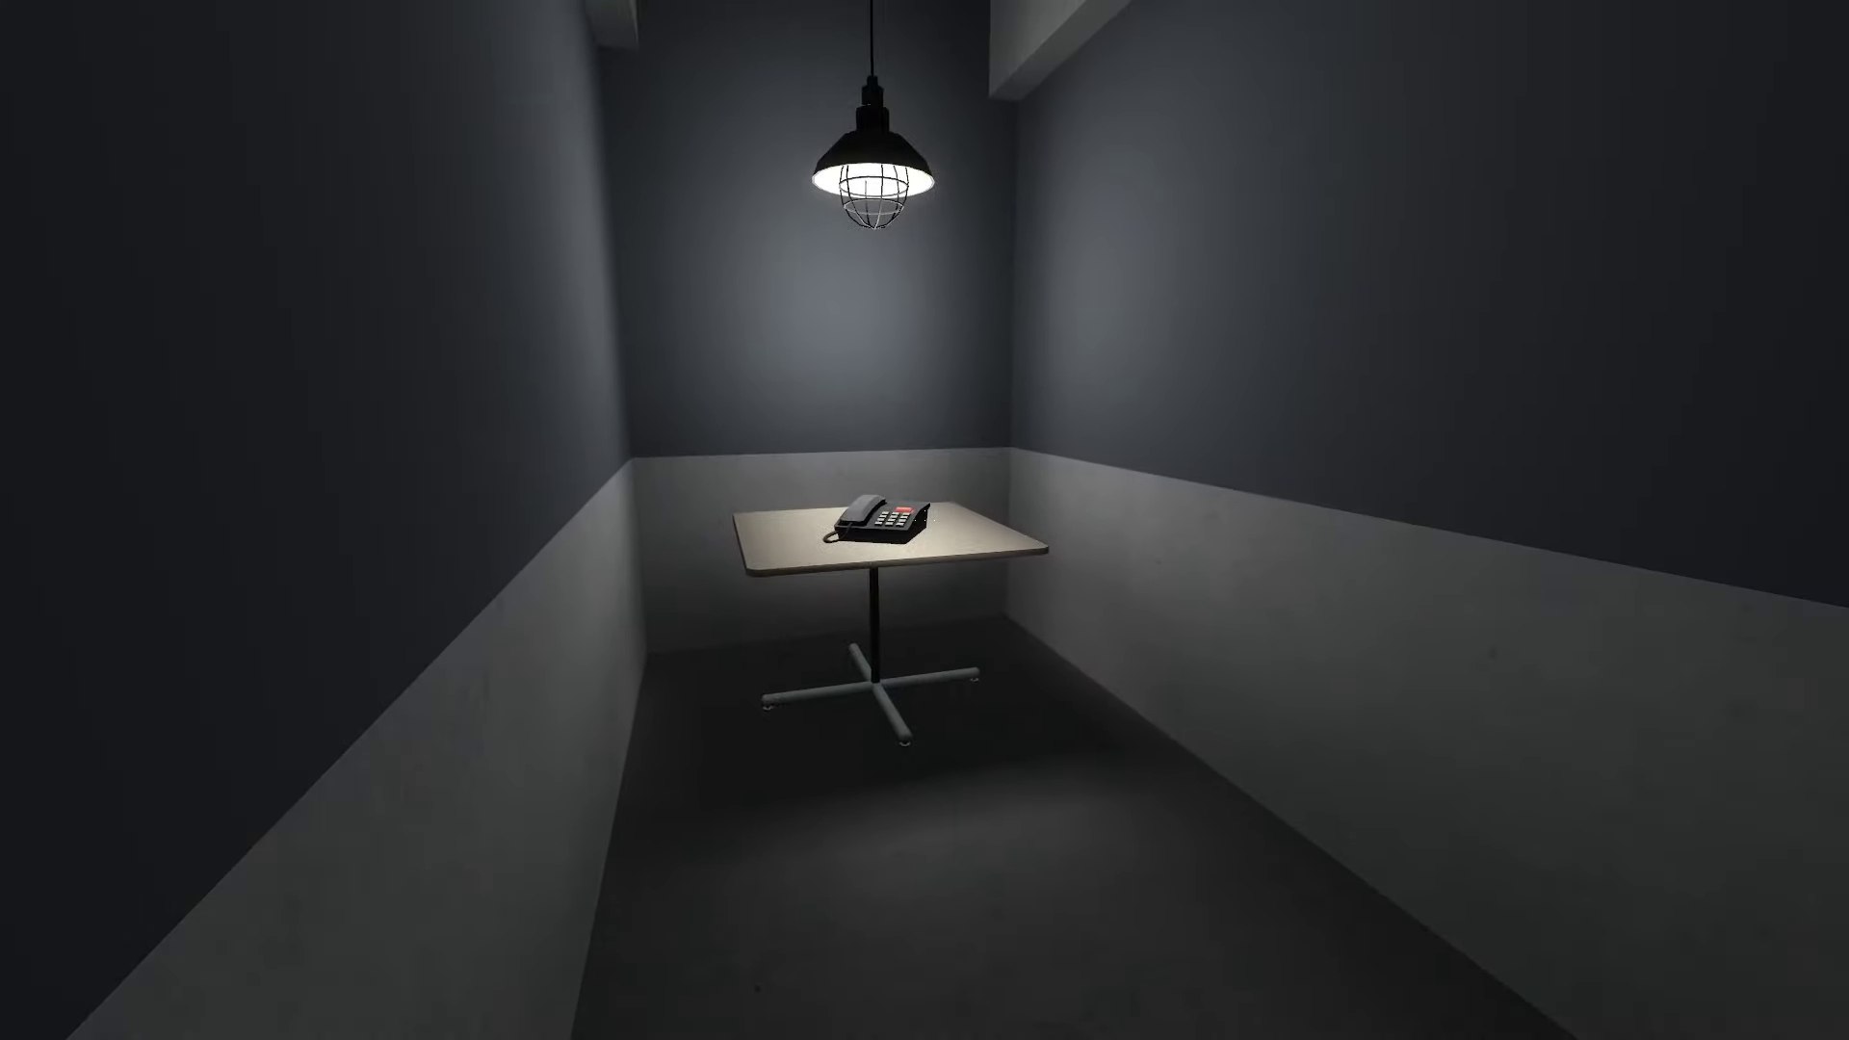
{"action": "key", "text": "s"}
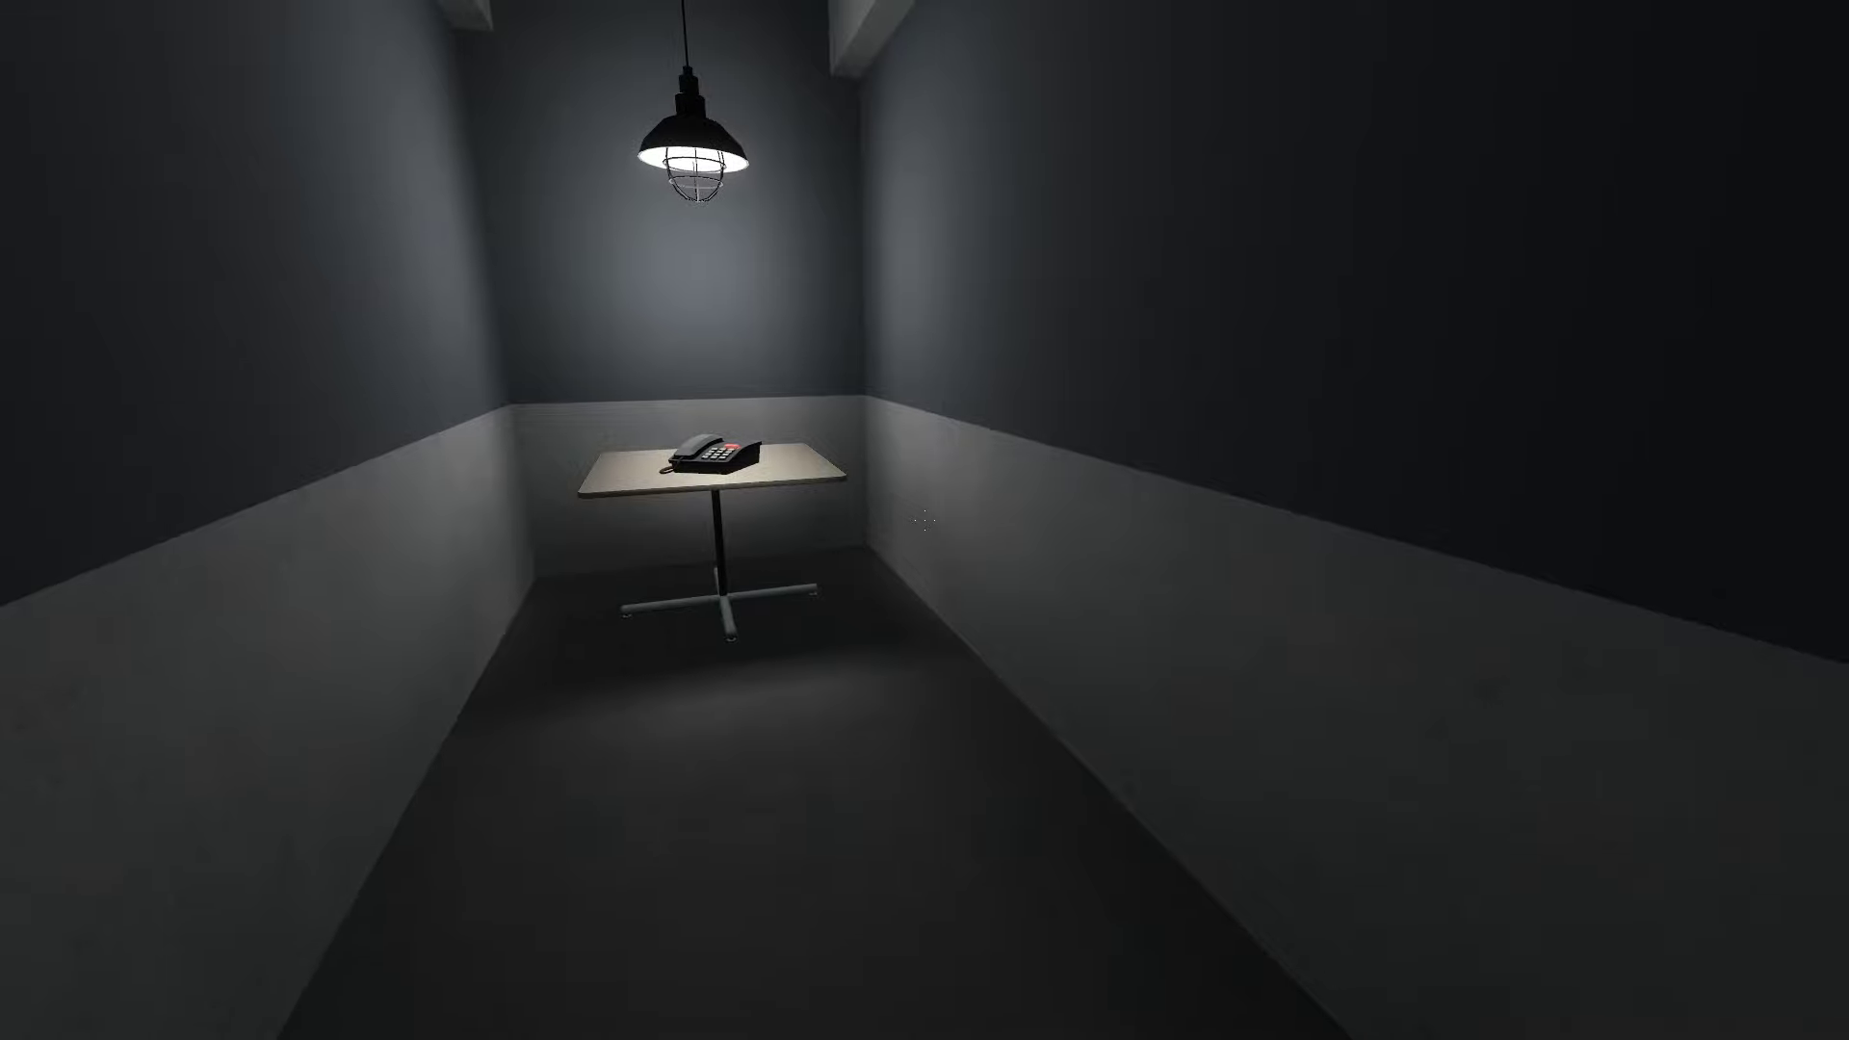
{"action": "key", "text": "w"}
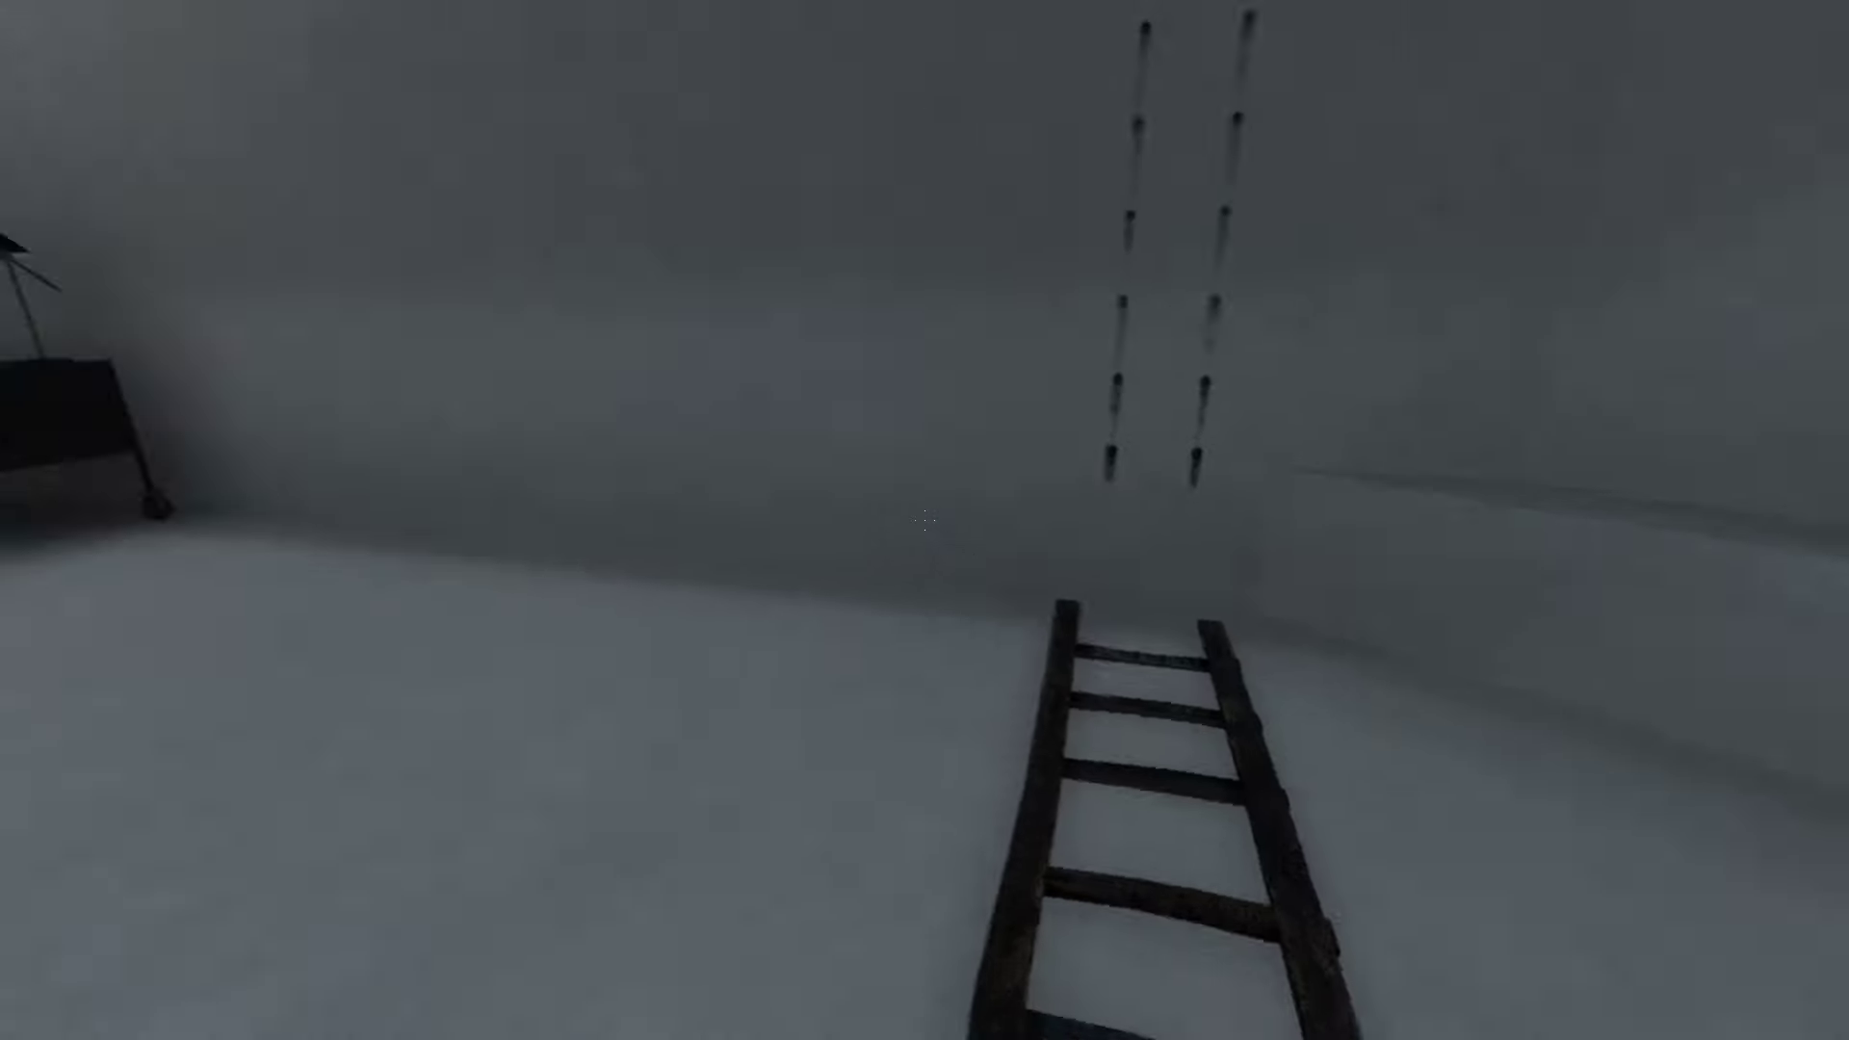
{"action": "key", "text": "w"}
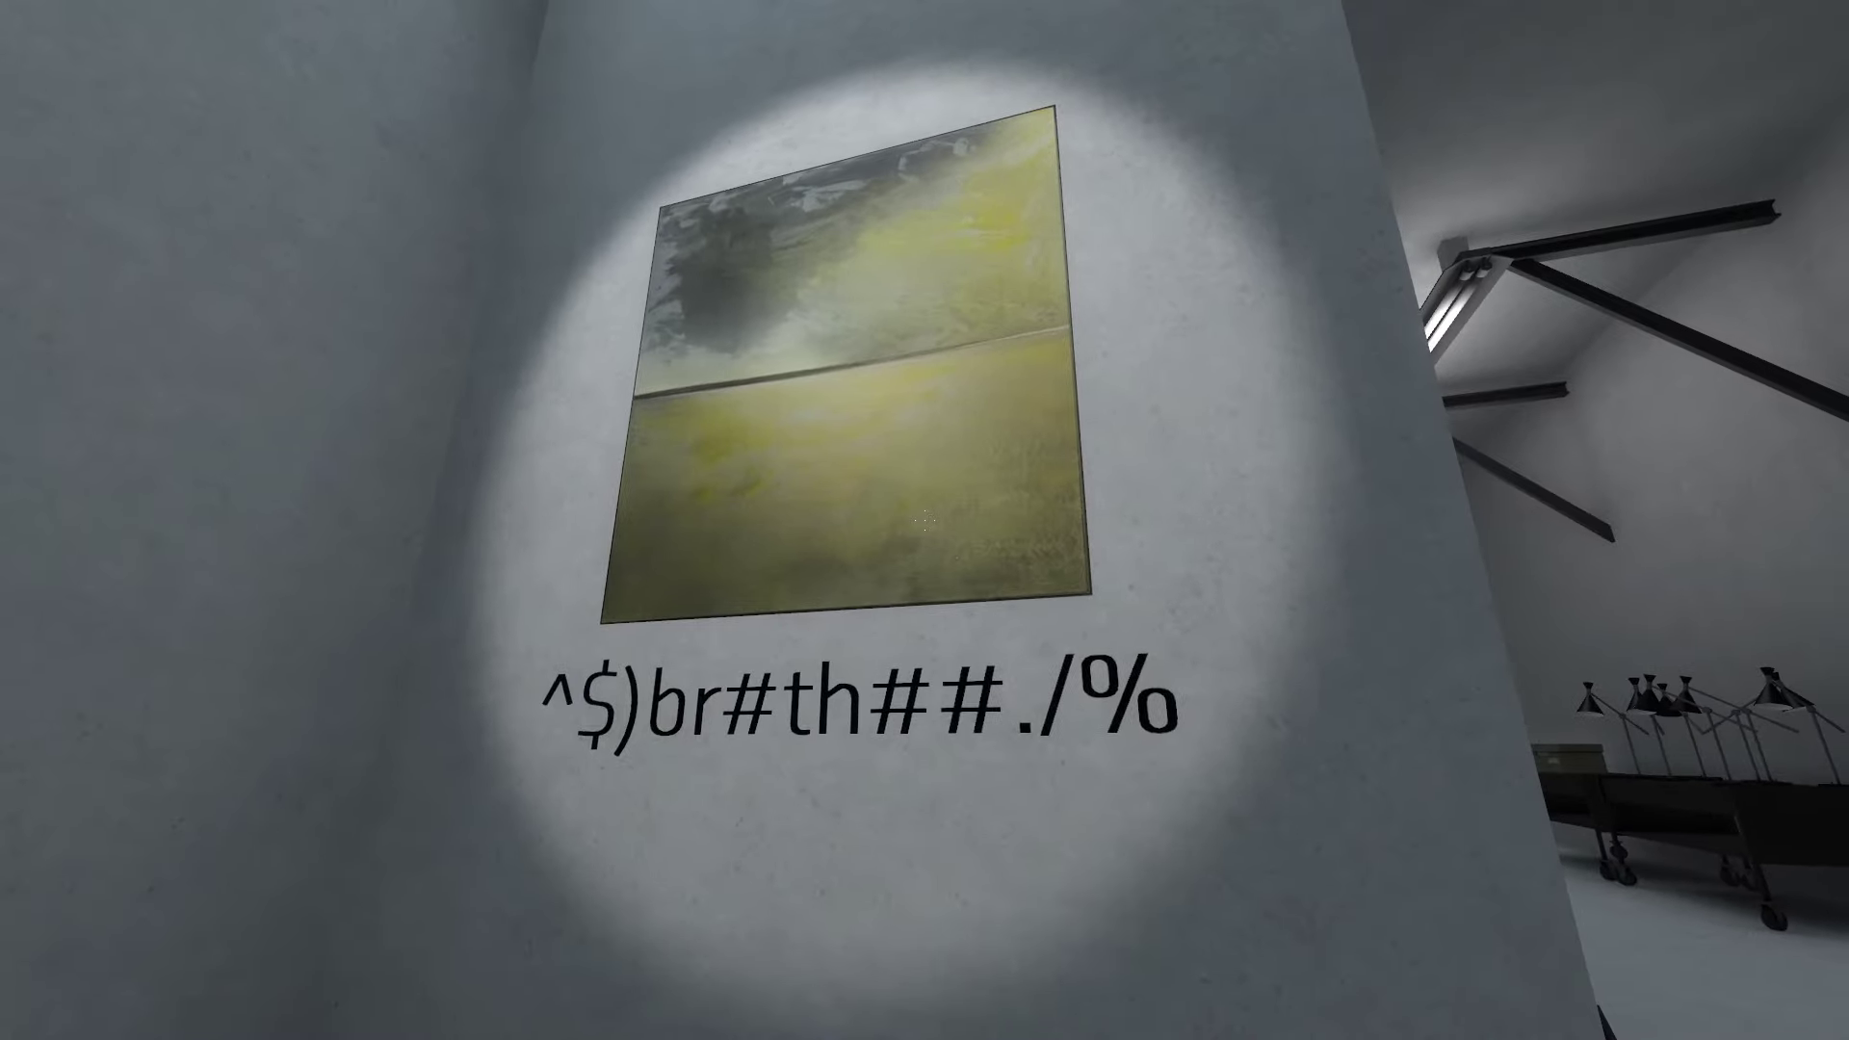
{"action": "key", "text": "s"}
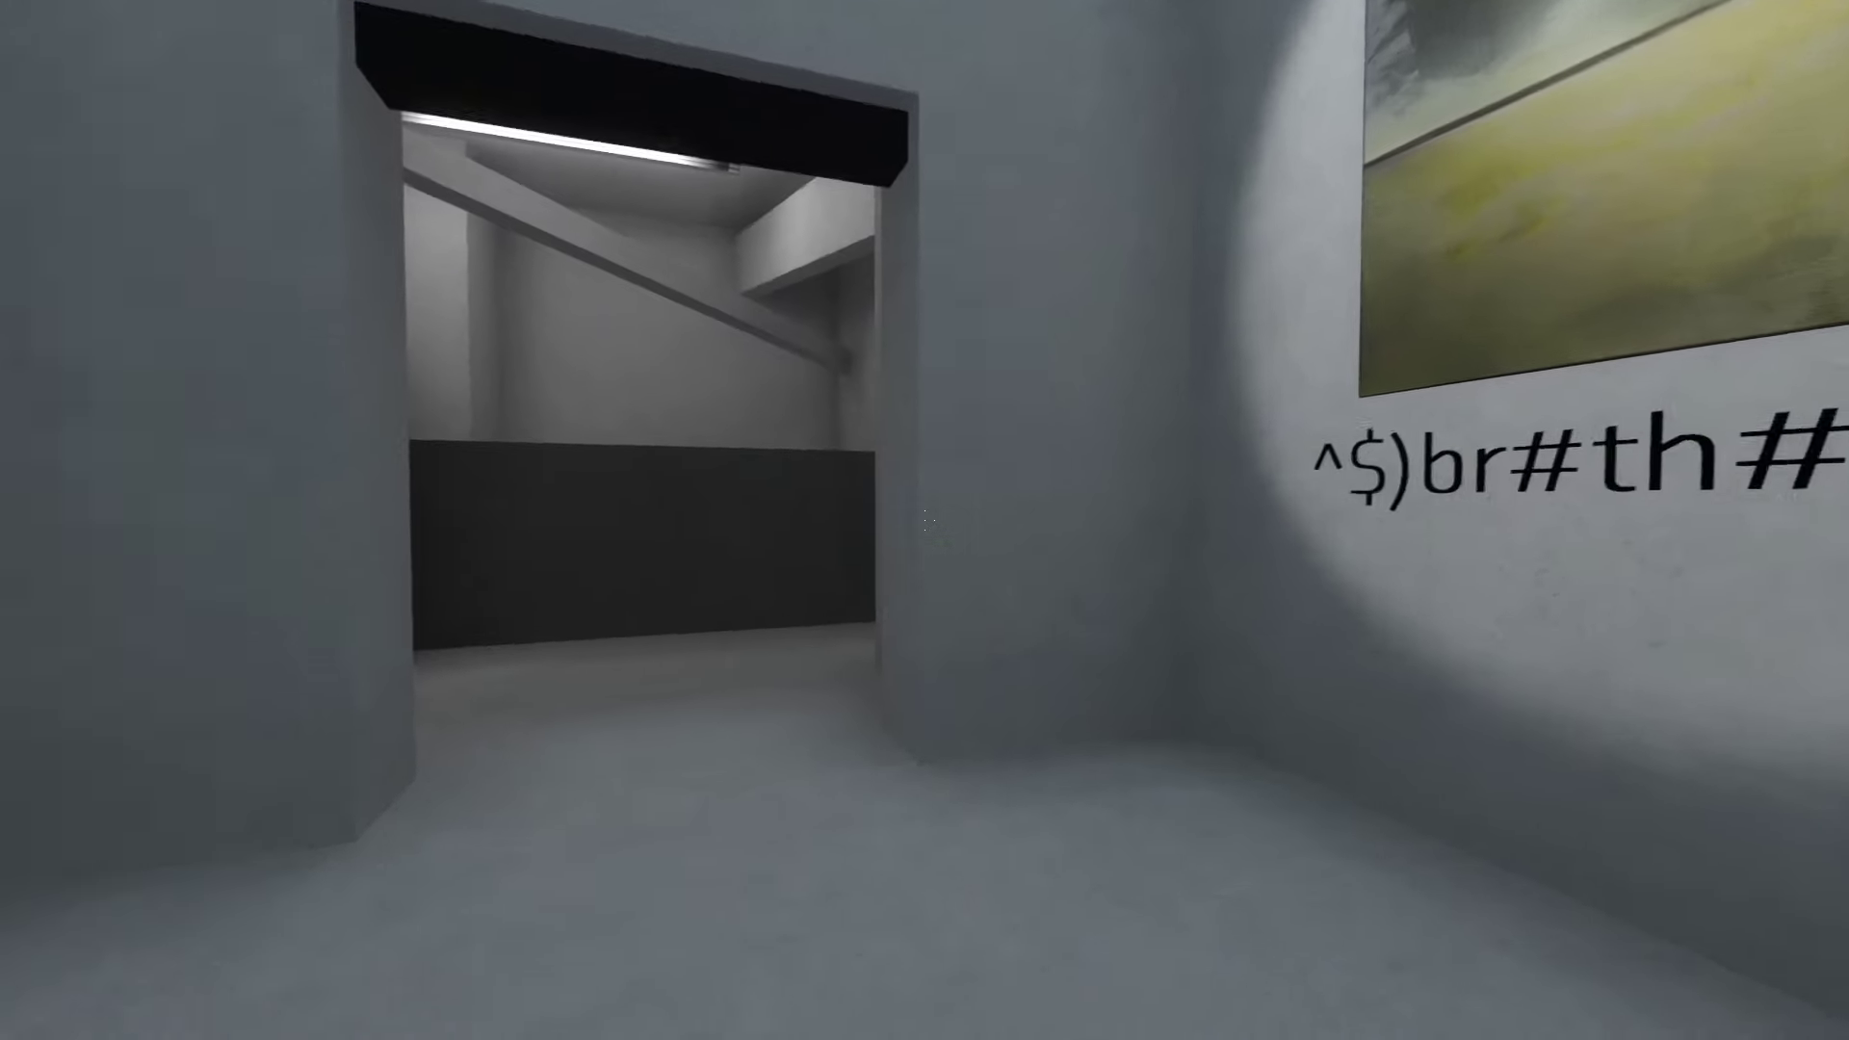
{"action": "key", "text": "w"}
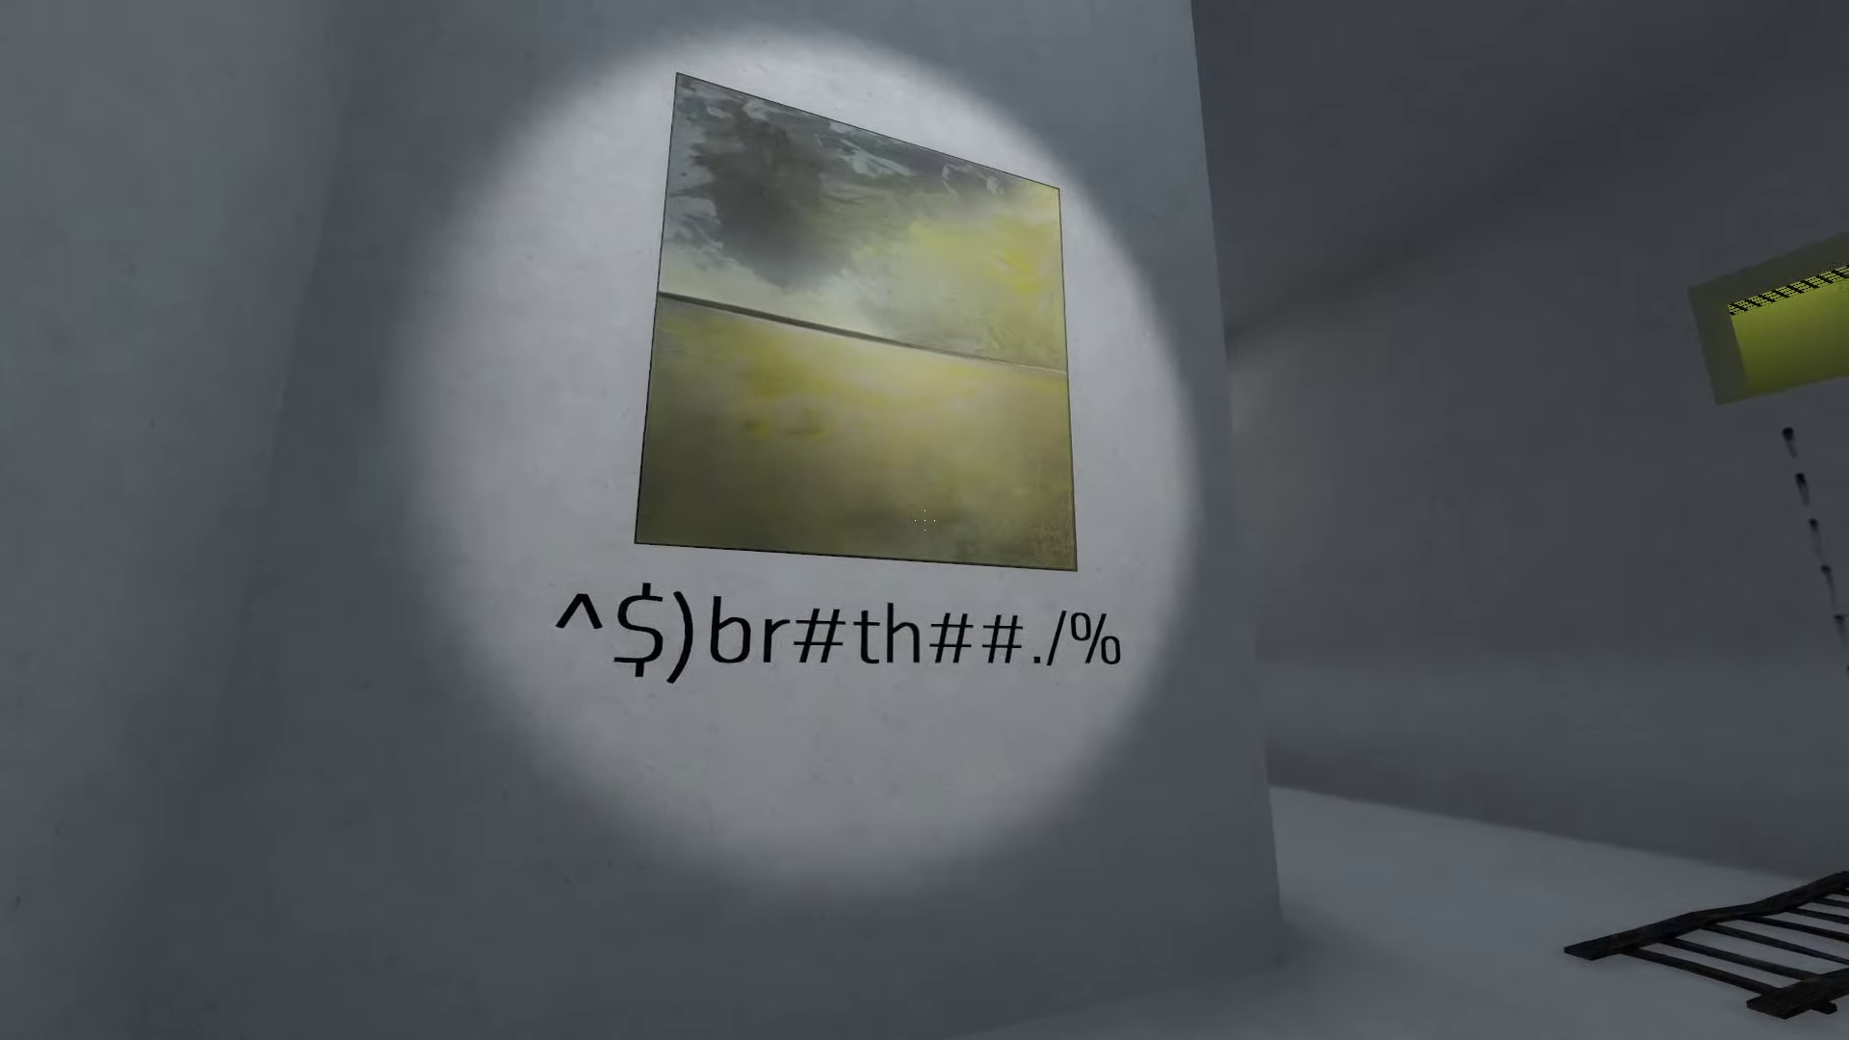
{"action": "key", "text": "w"}
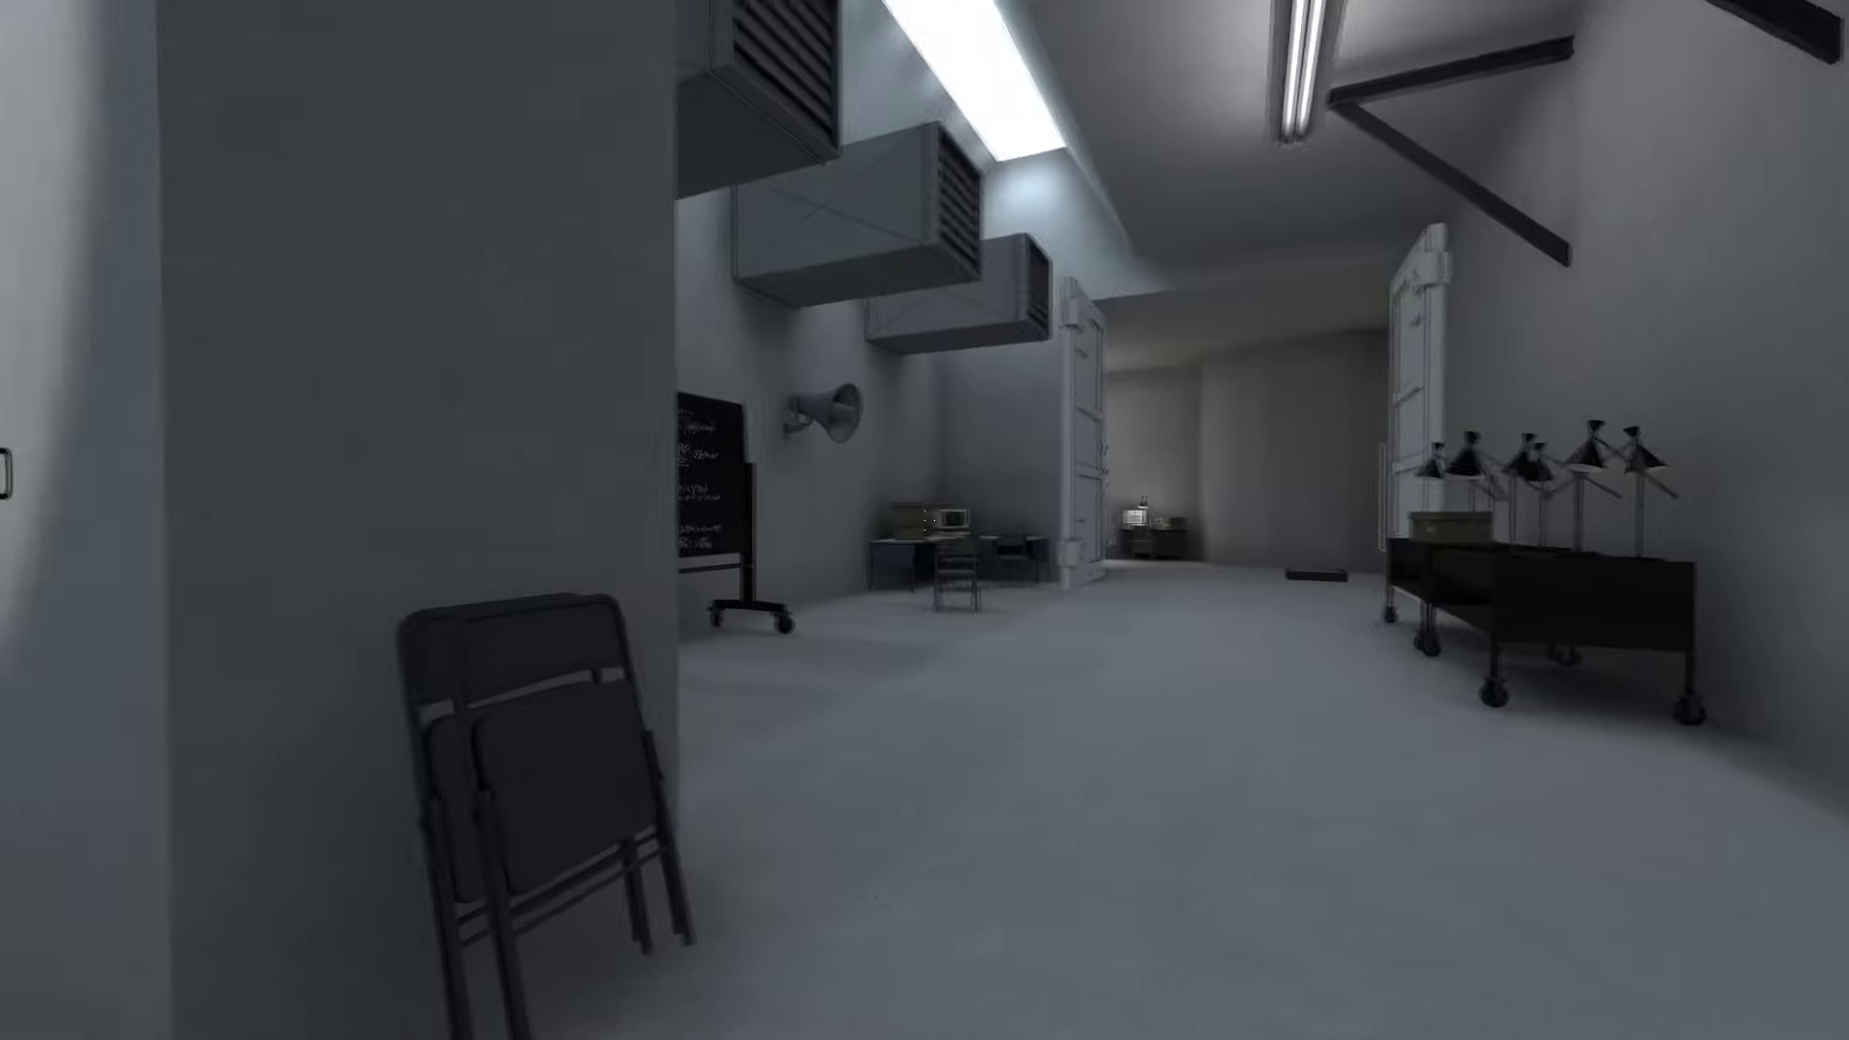
{"action": "key", "text": "w"}
{"action": "key", "text": "w"}
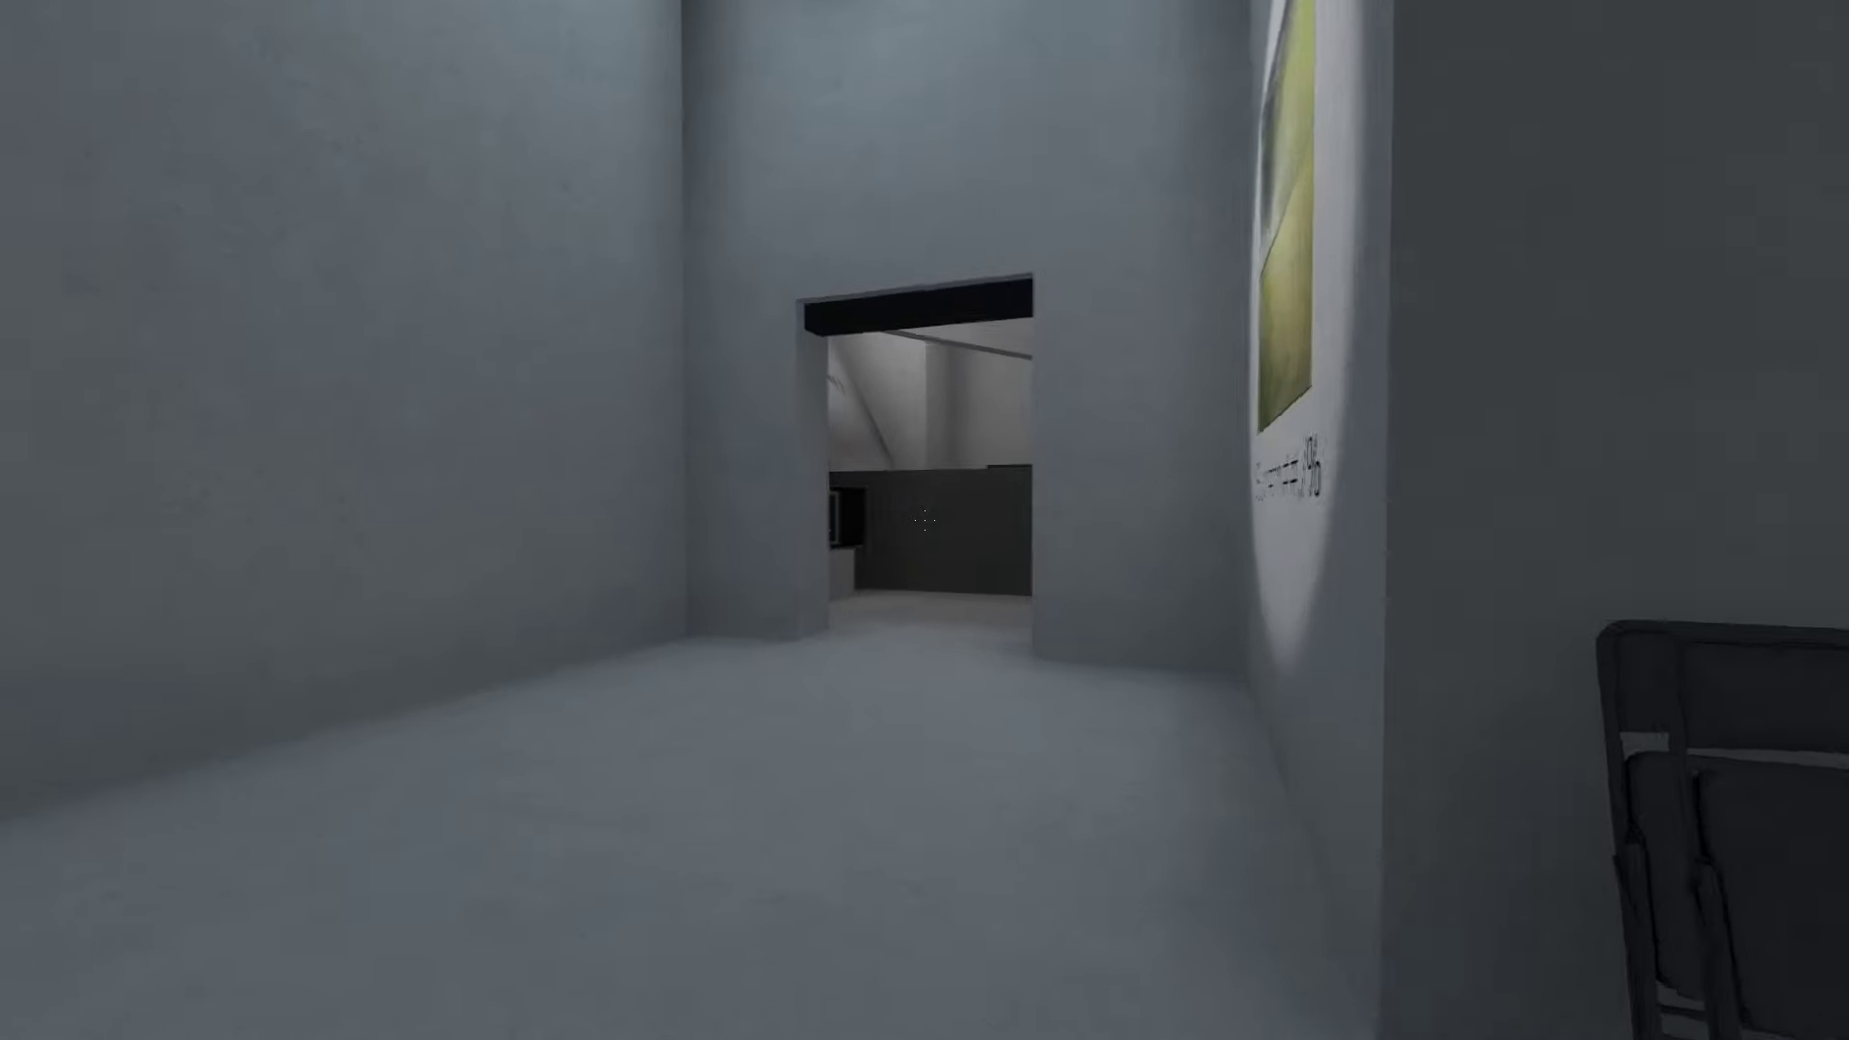
{"action": "key", "text": "w"}
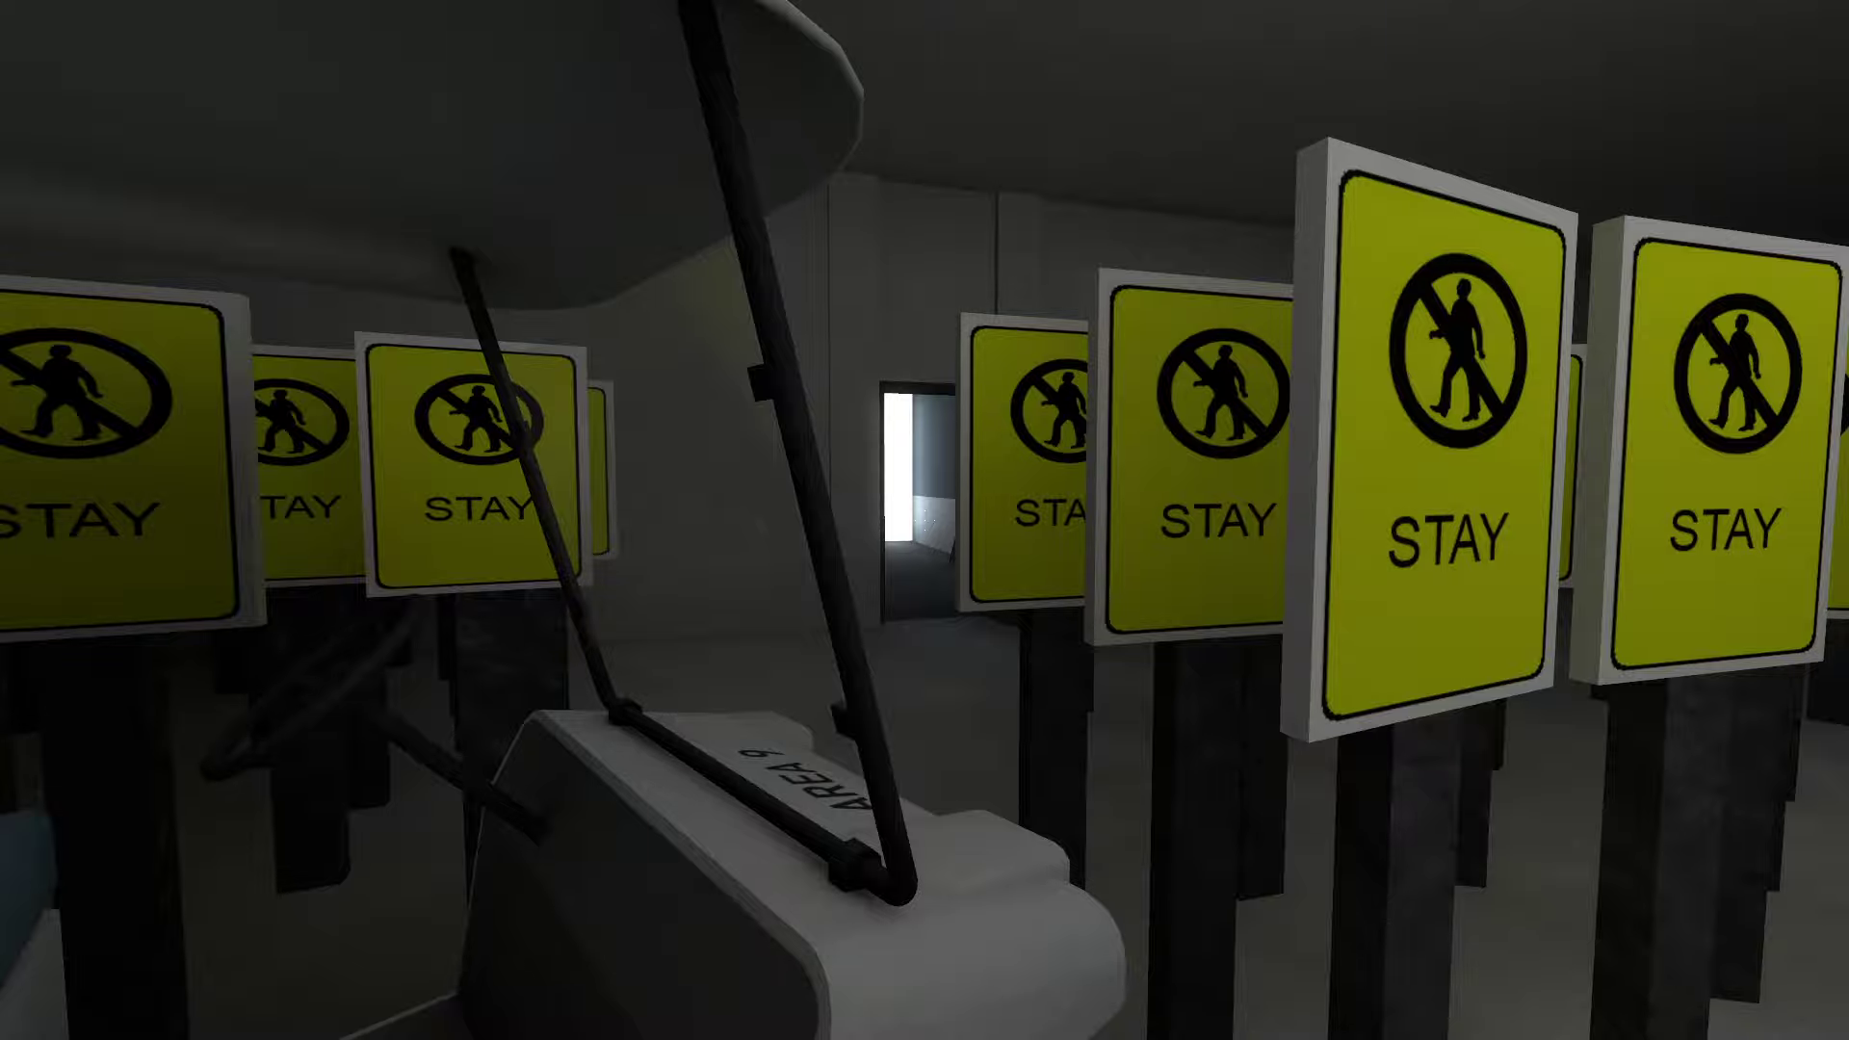
{"action": "key", "text": "s"}
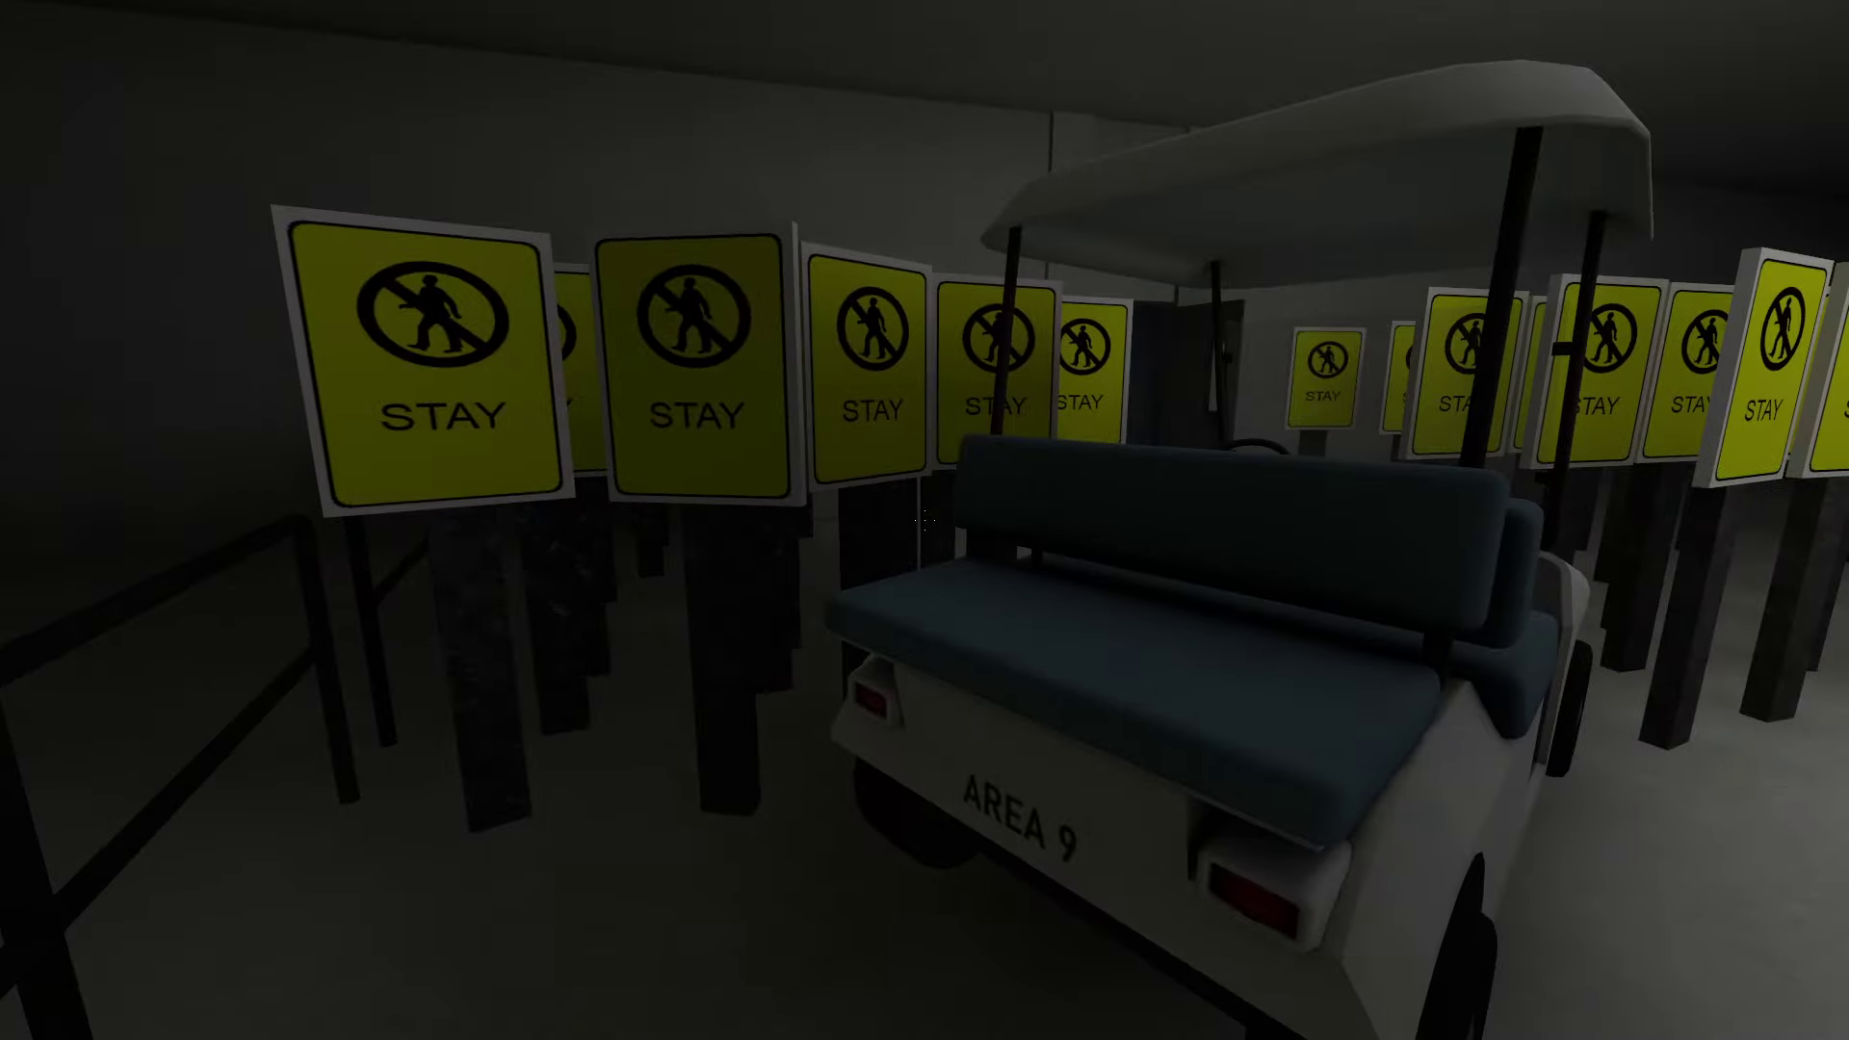
{"action": "key", "text": "s"}
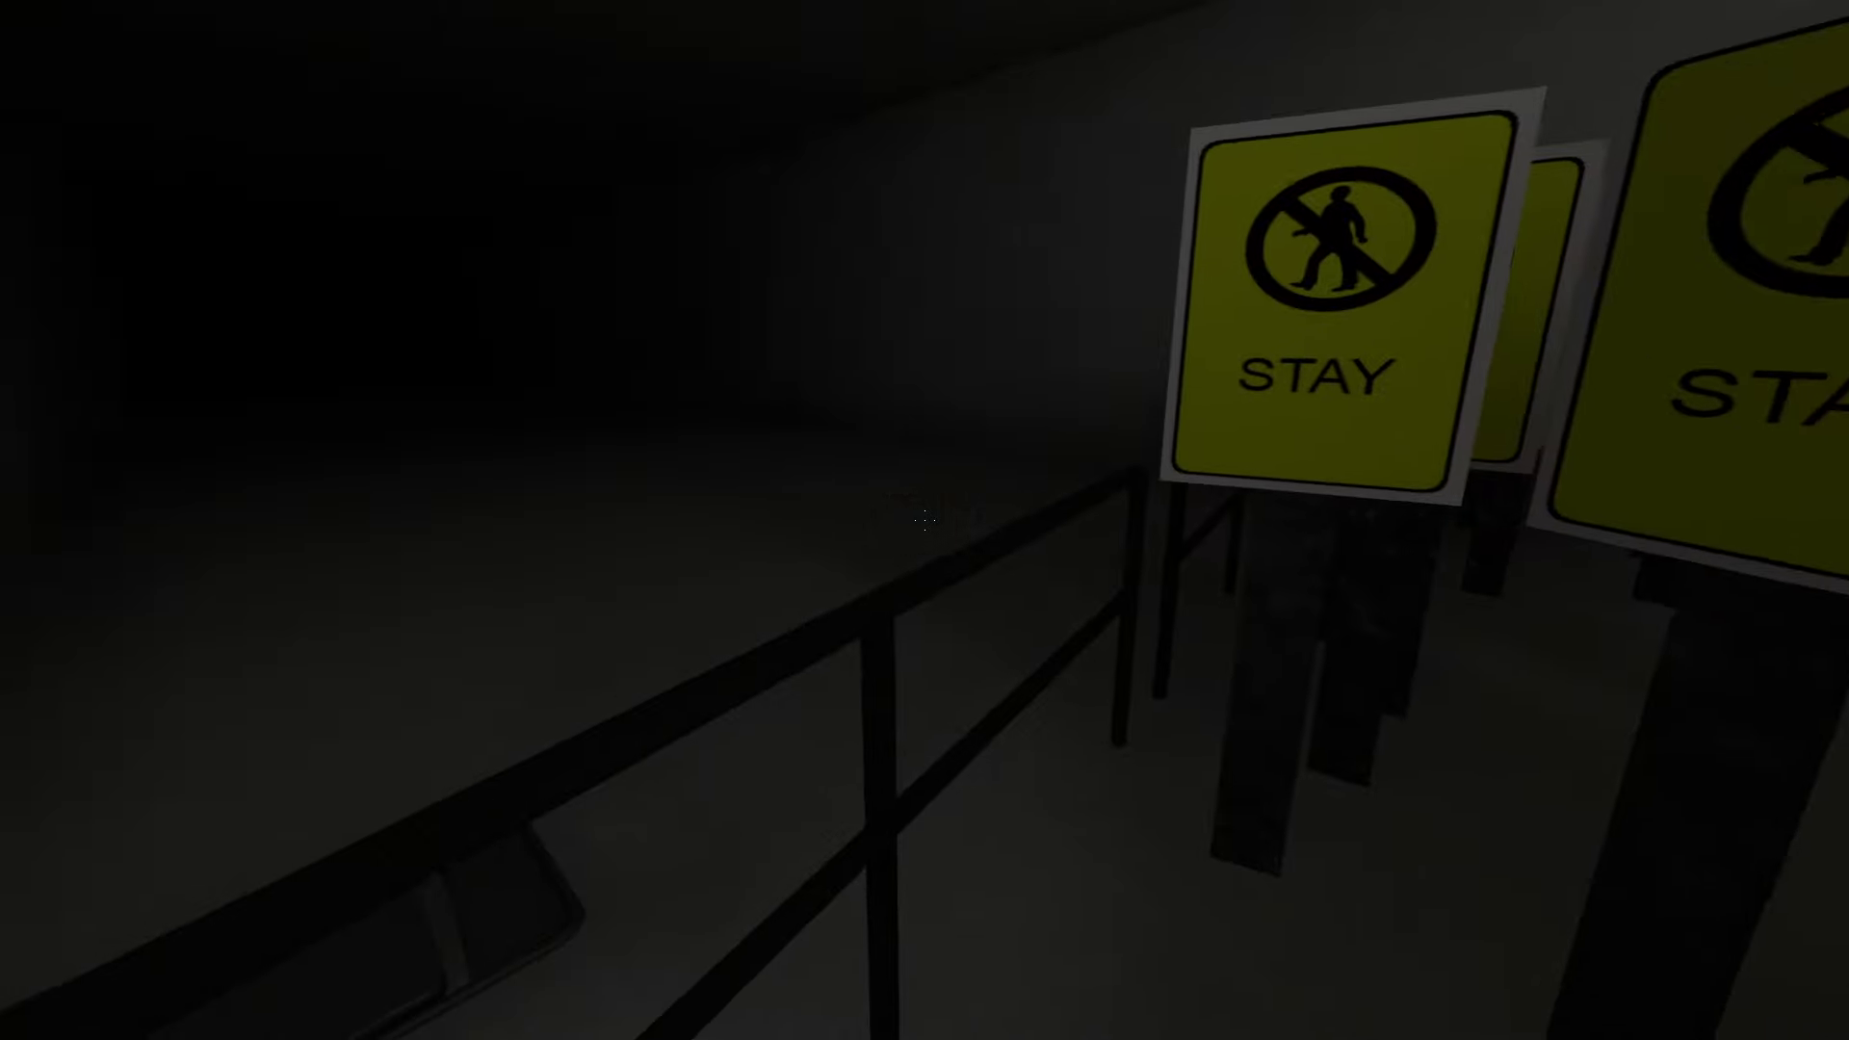
{"action": "key", "text": "w"}
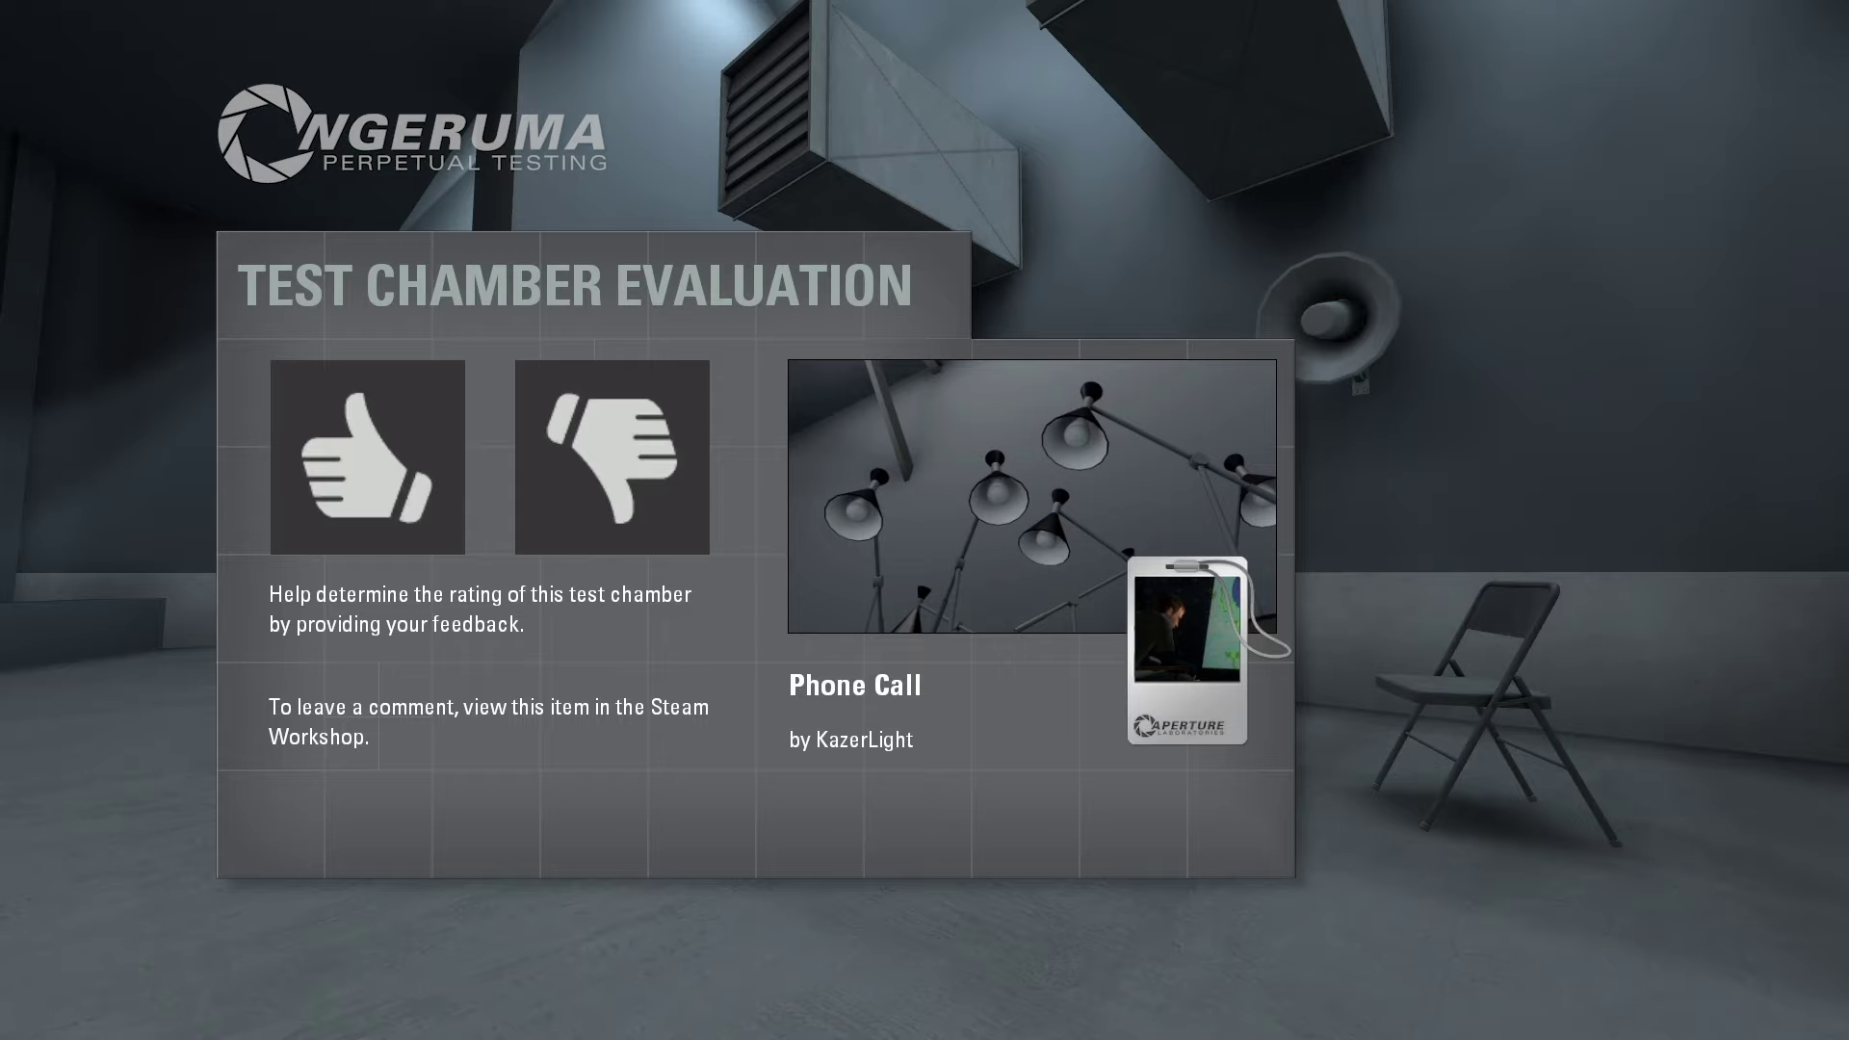
{"action": "key", "text": "Return"}
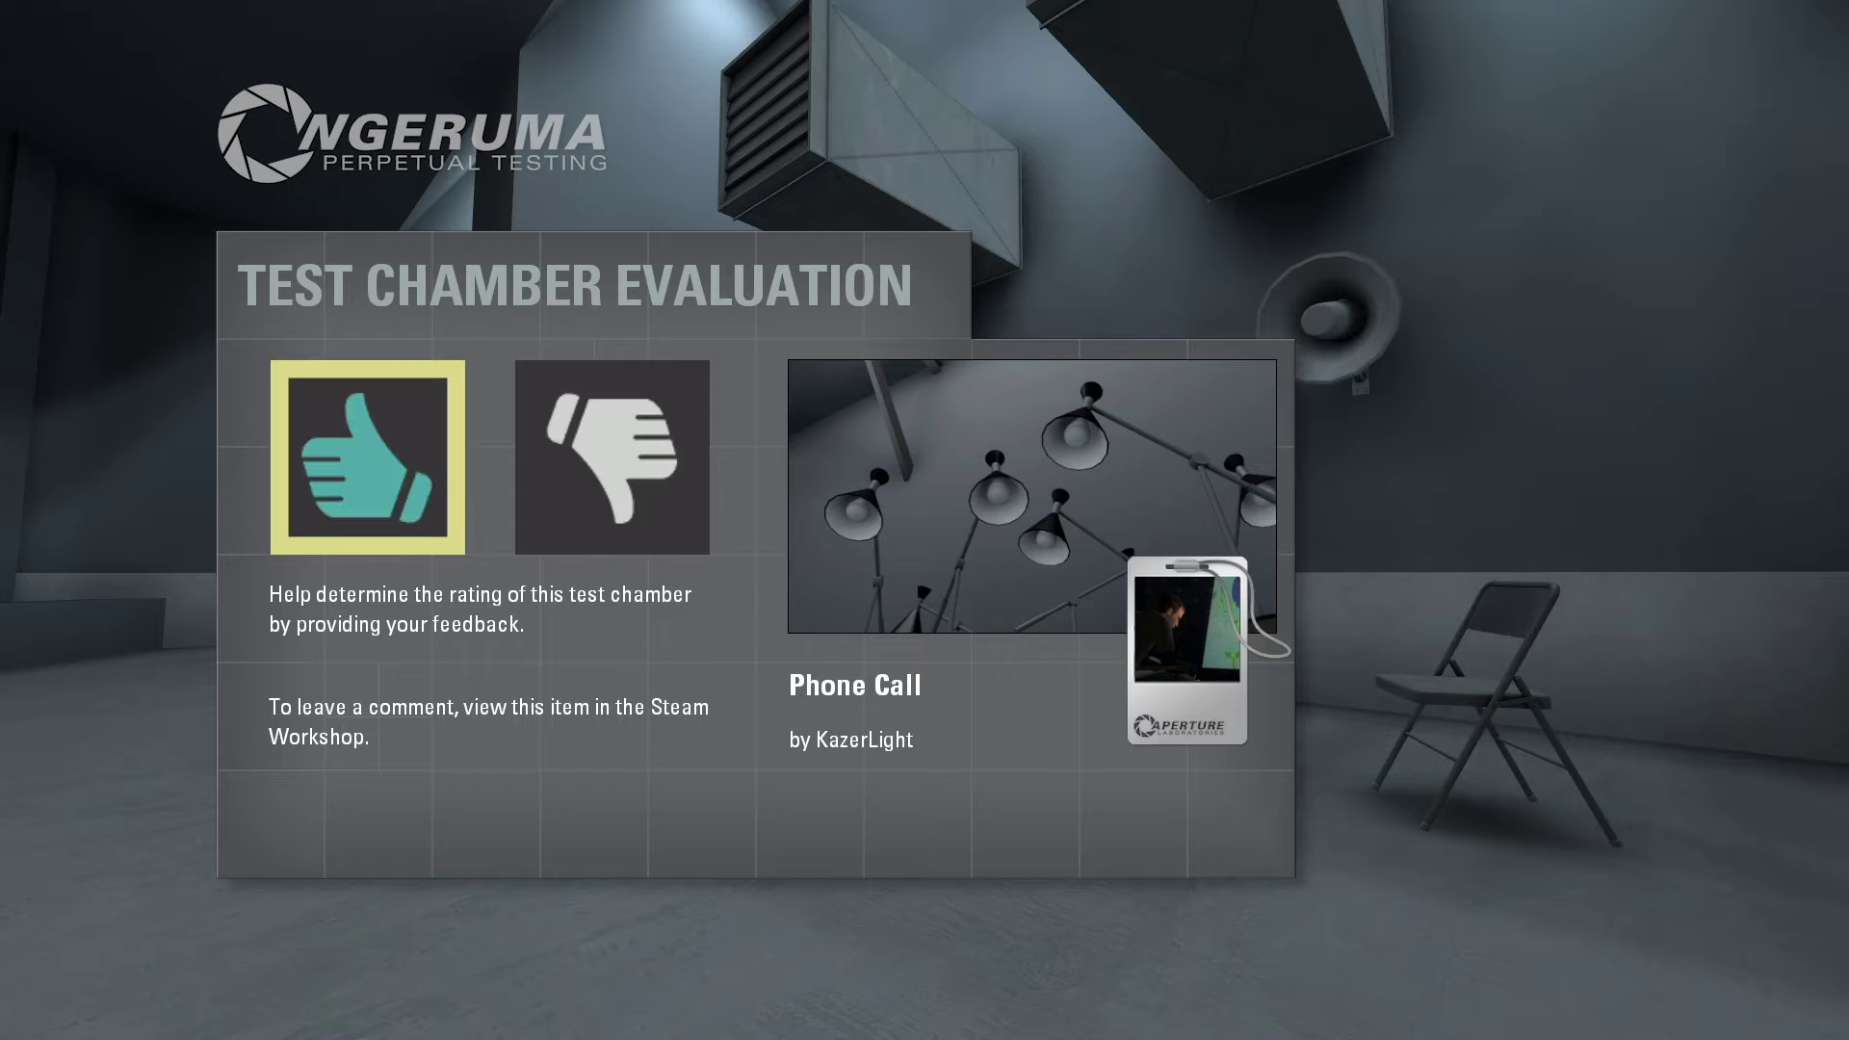